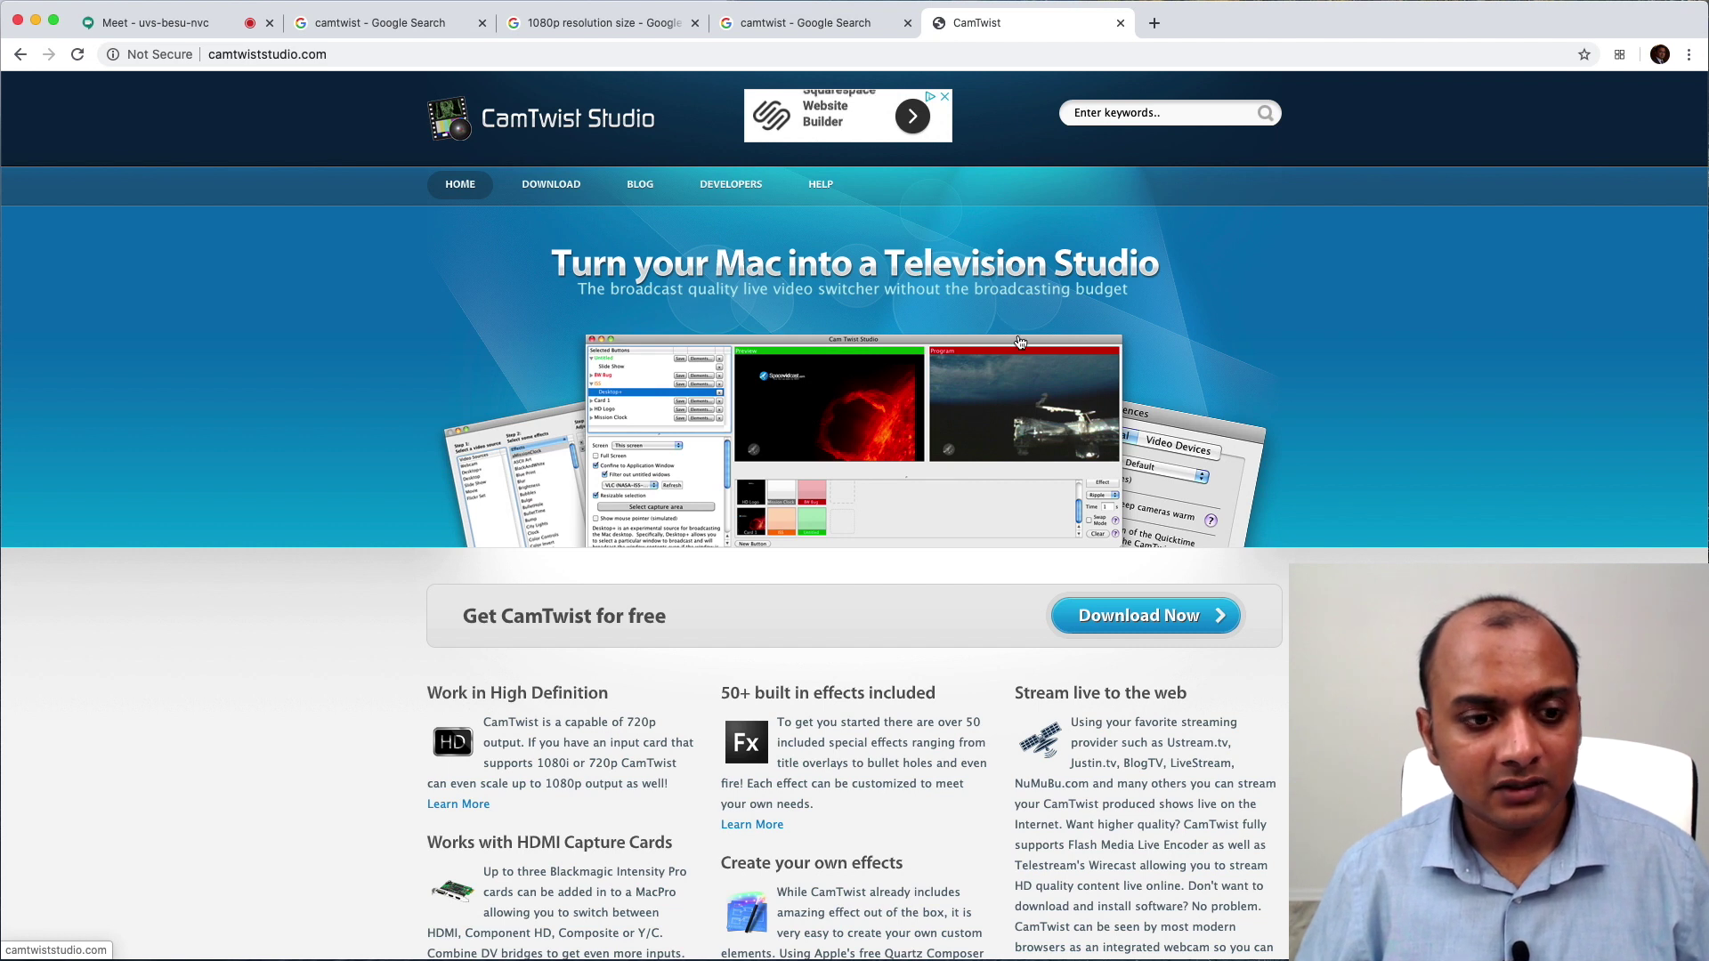
- Download the CamTwist 3.4.3 disk image from the CamTwist Studio site and open it
click(1145, 613)
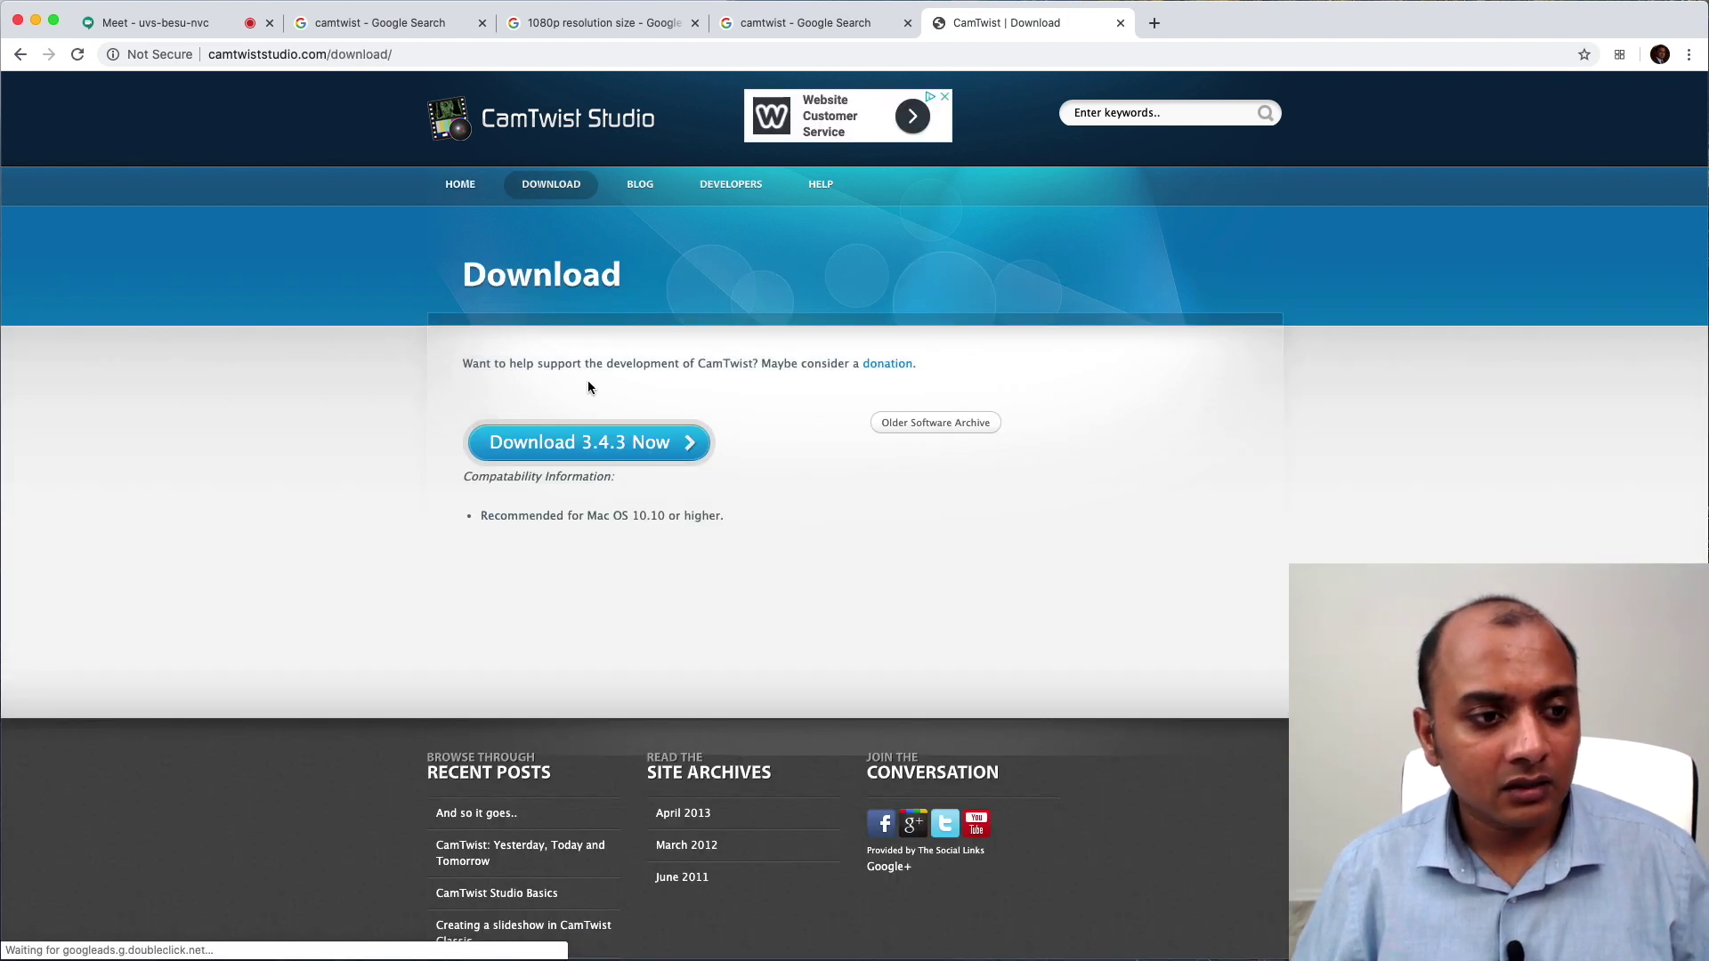
click(607, 447)
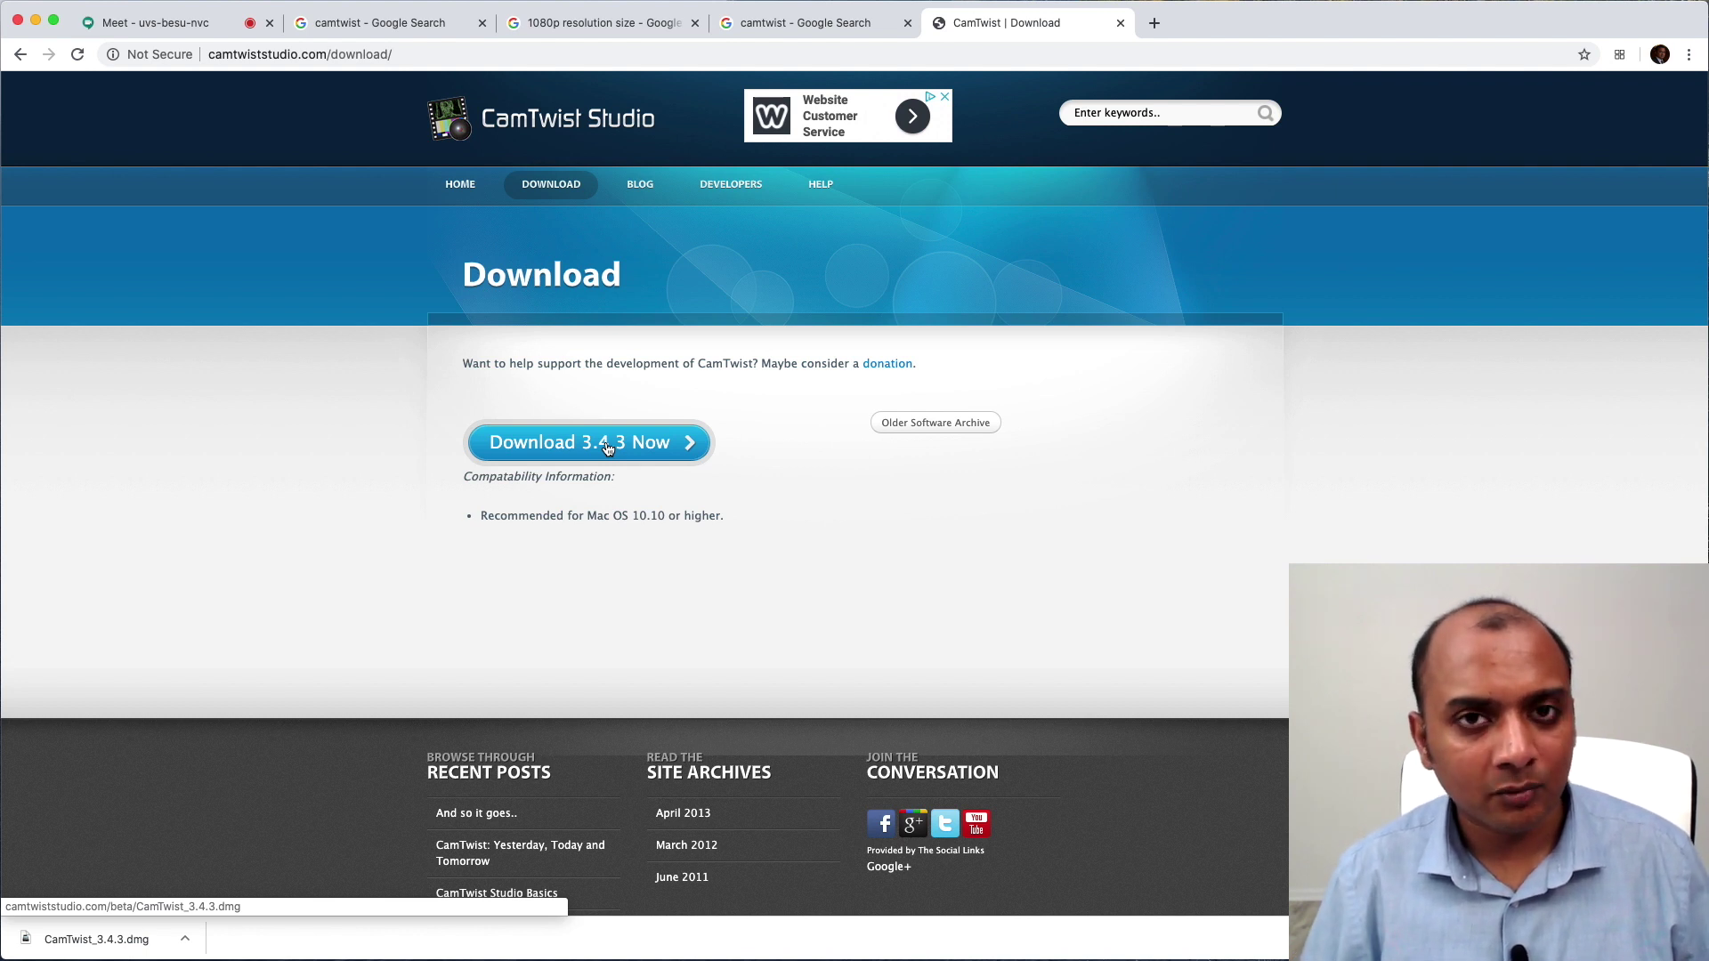
click(92, 944)
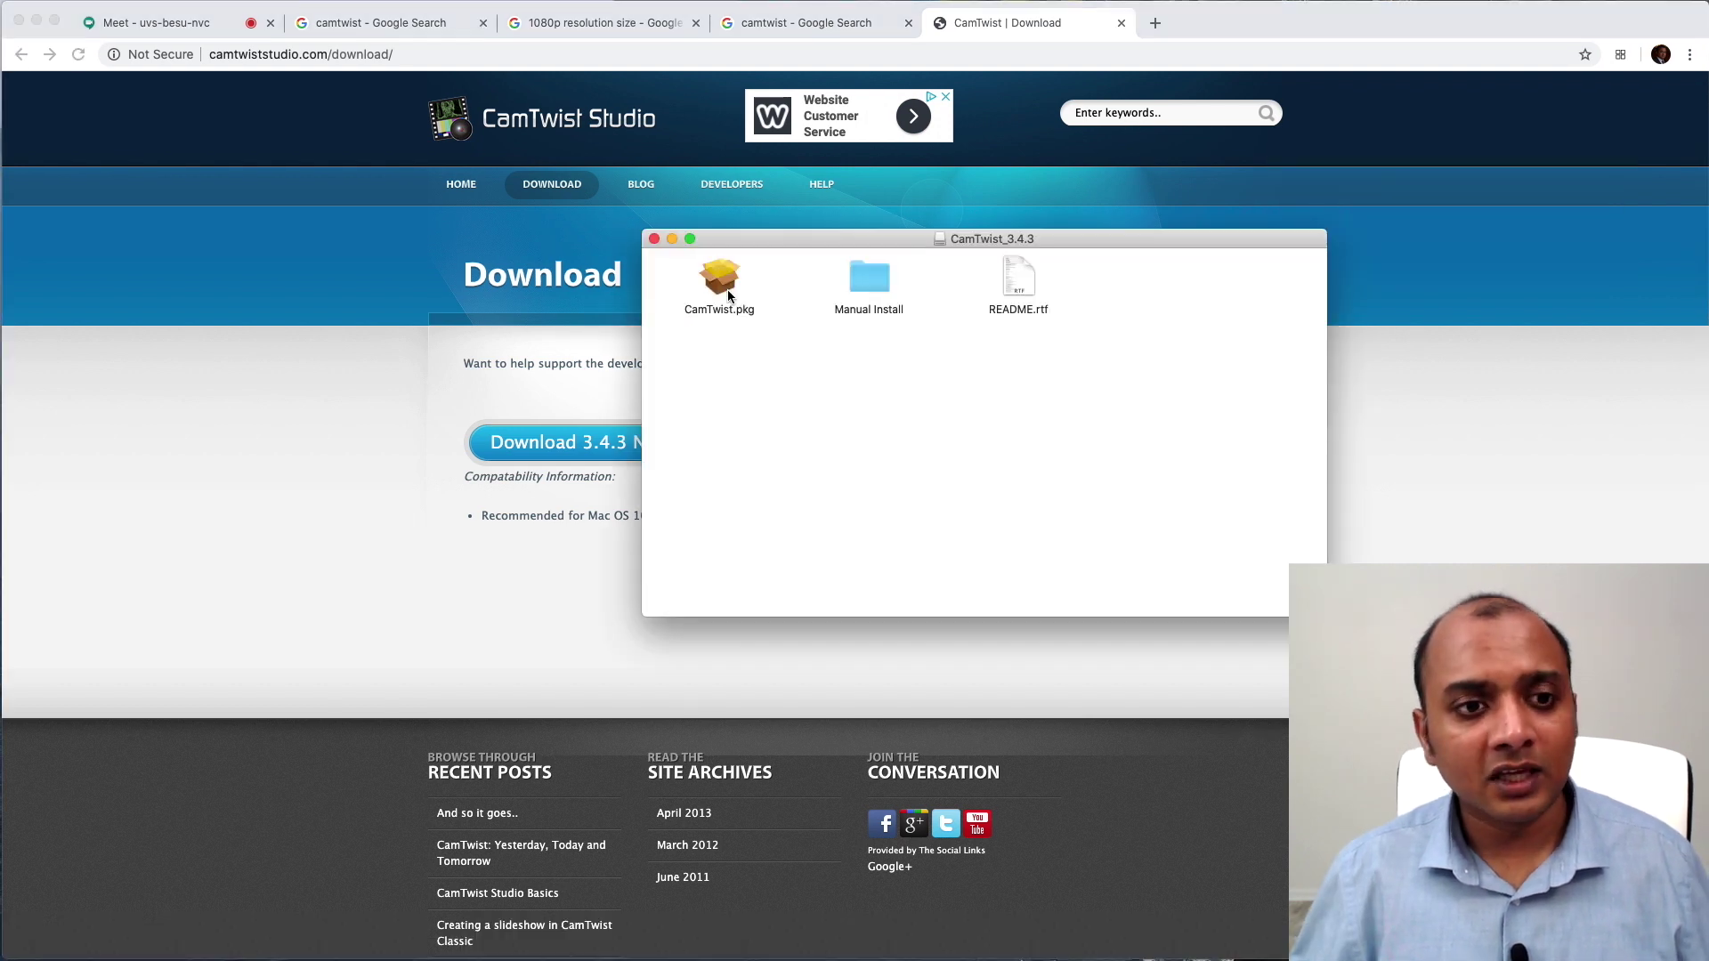
- Run CamTwist.pkg, allowing the unidentified-developer package to open through the macOS Security & Privacy settings
double_click(728, 295)
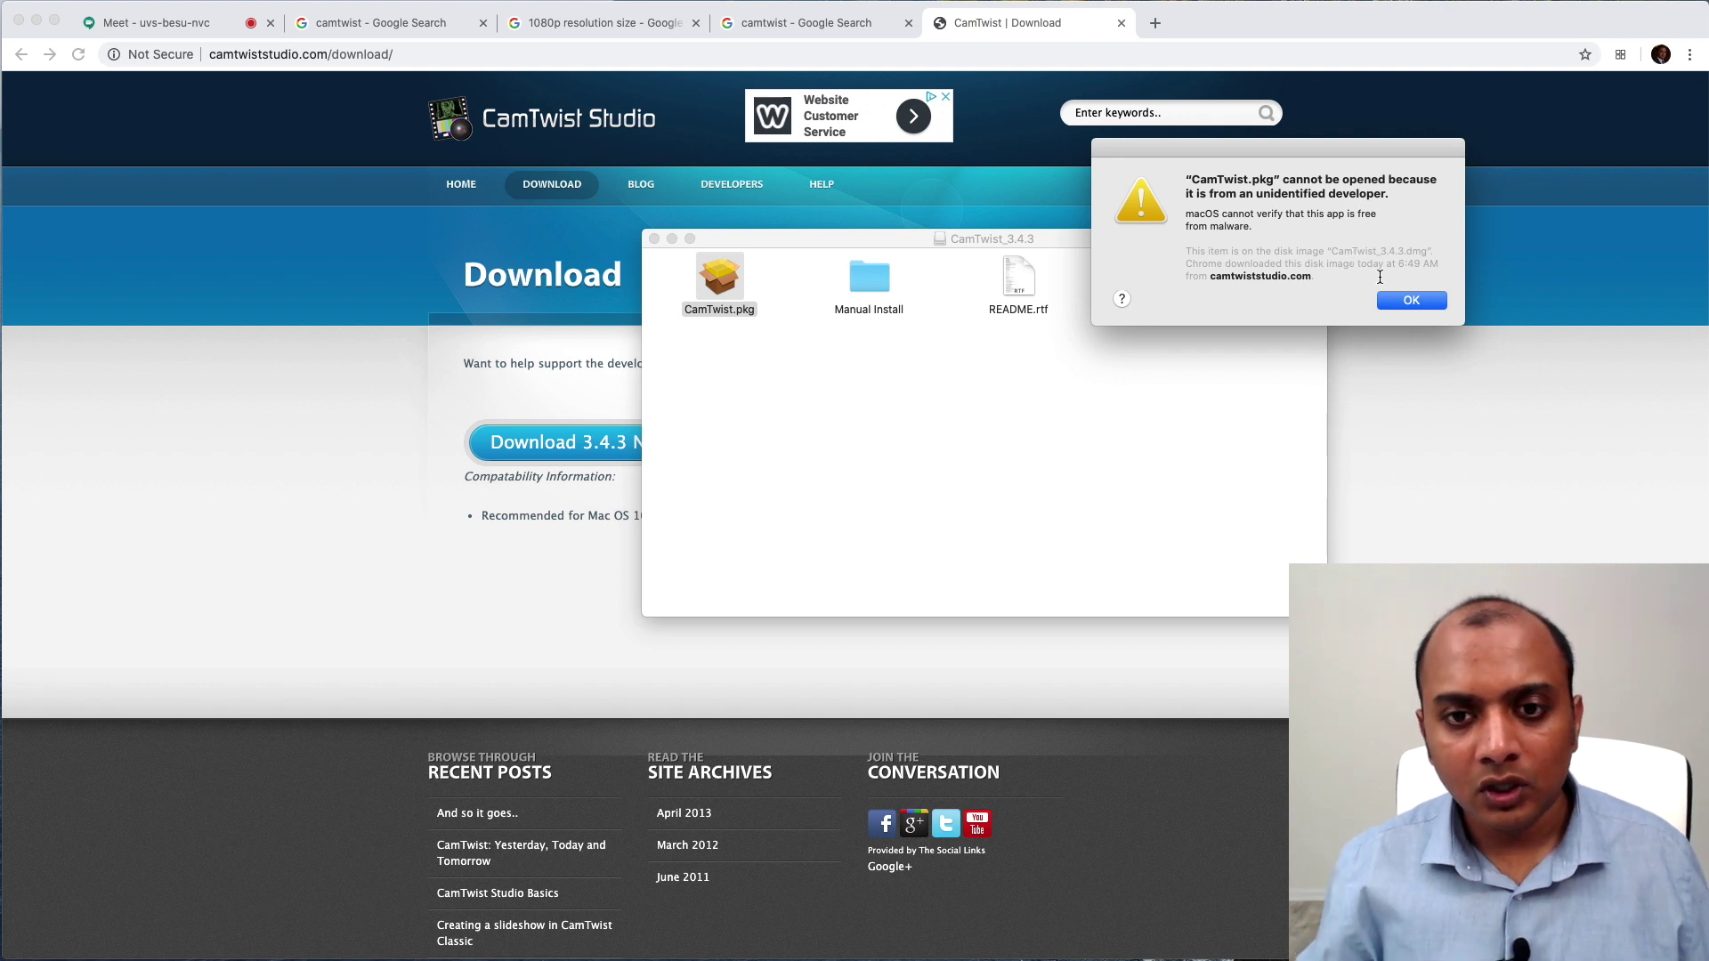
click(1411, 301)
key(super+space)
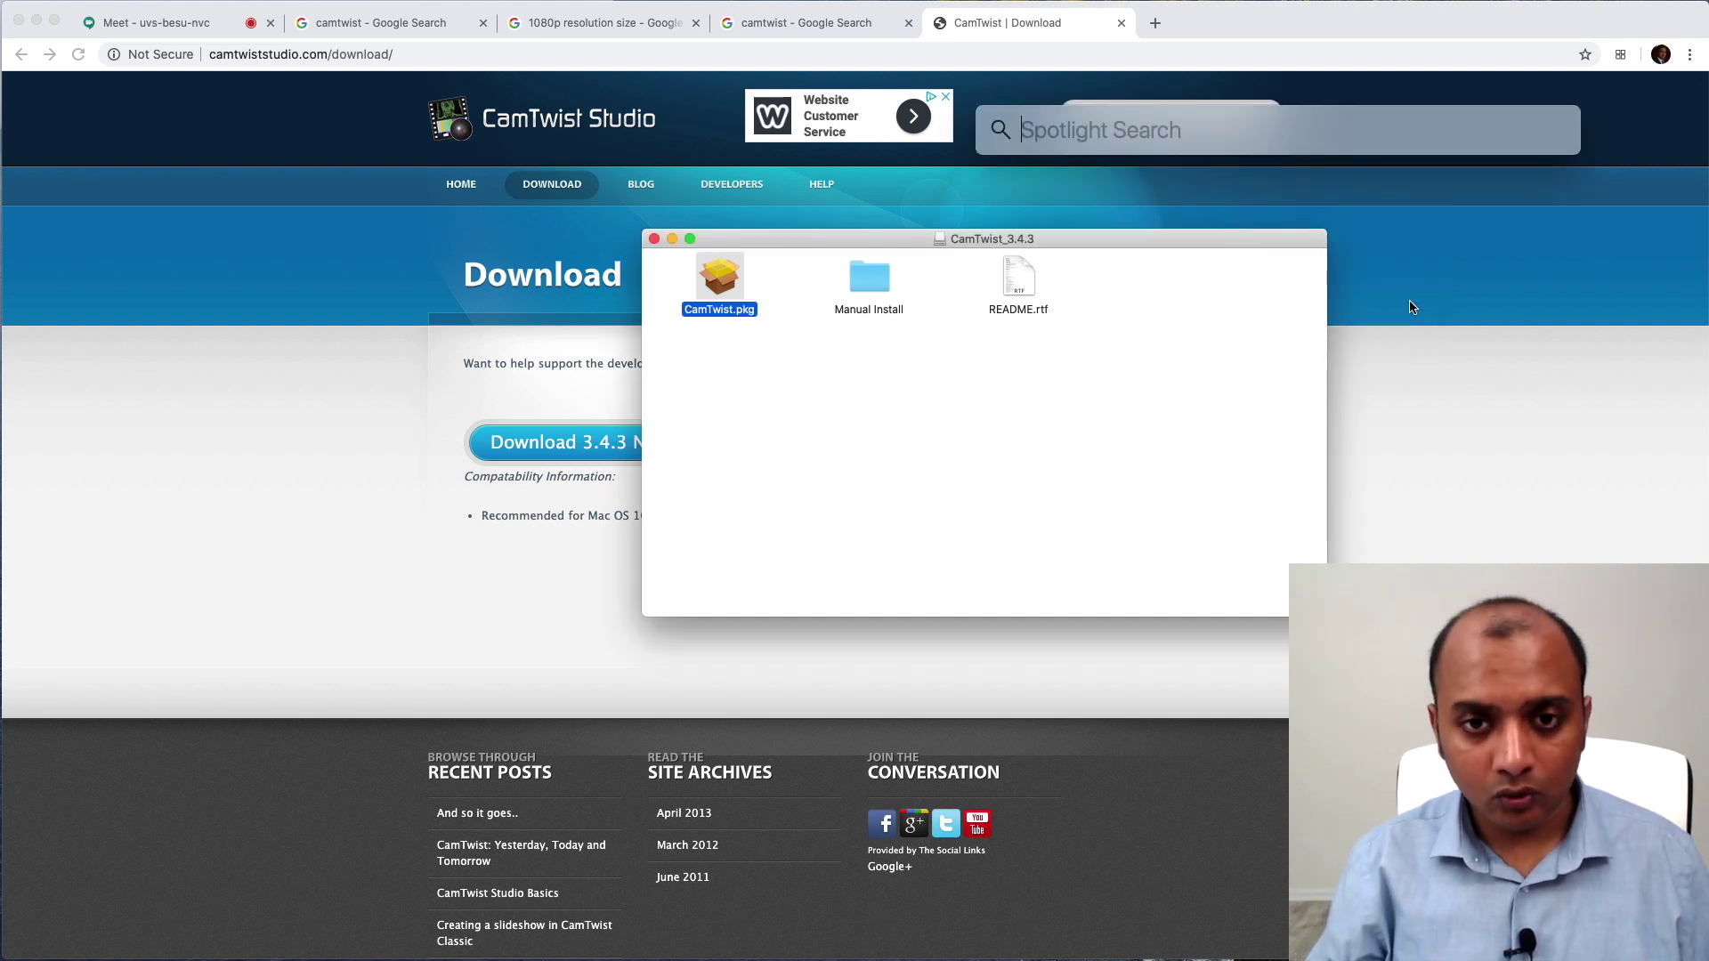
text(secu)
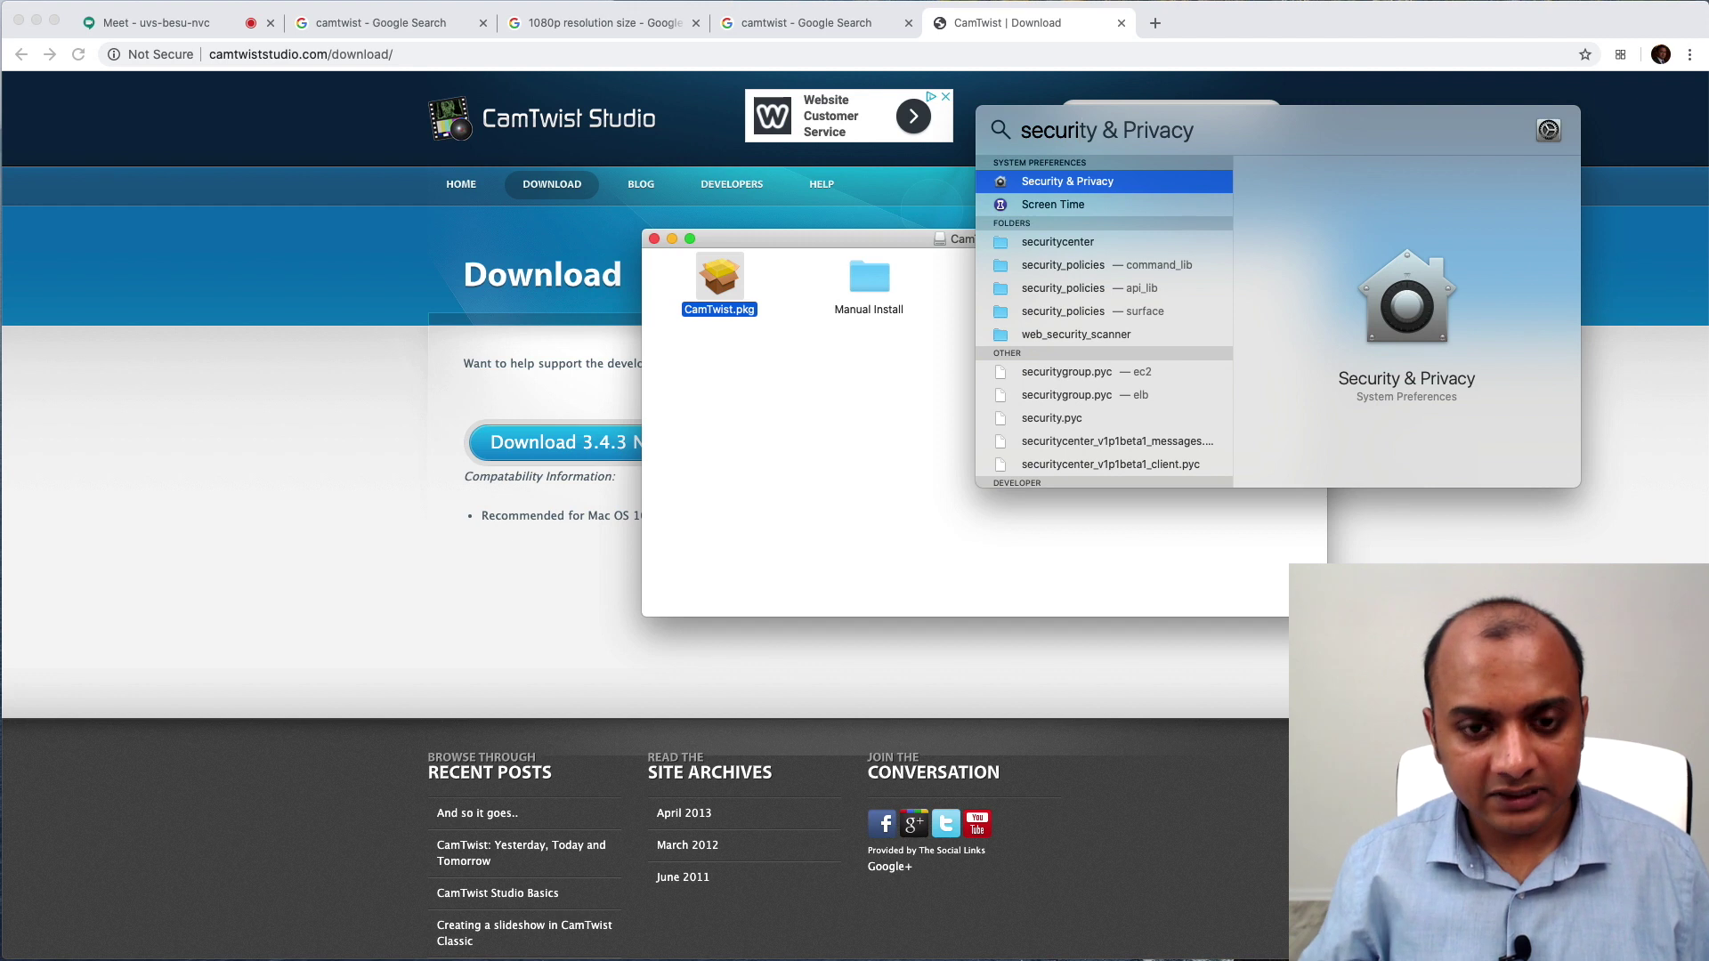
text(ri)
key(Return)
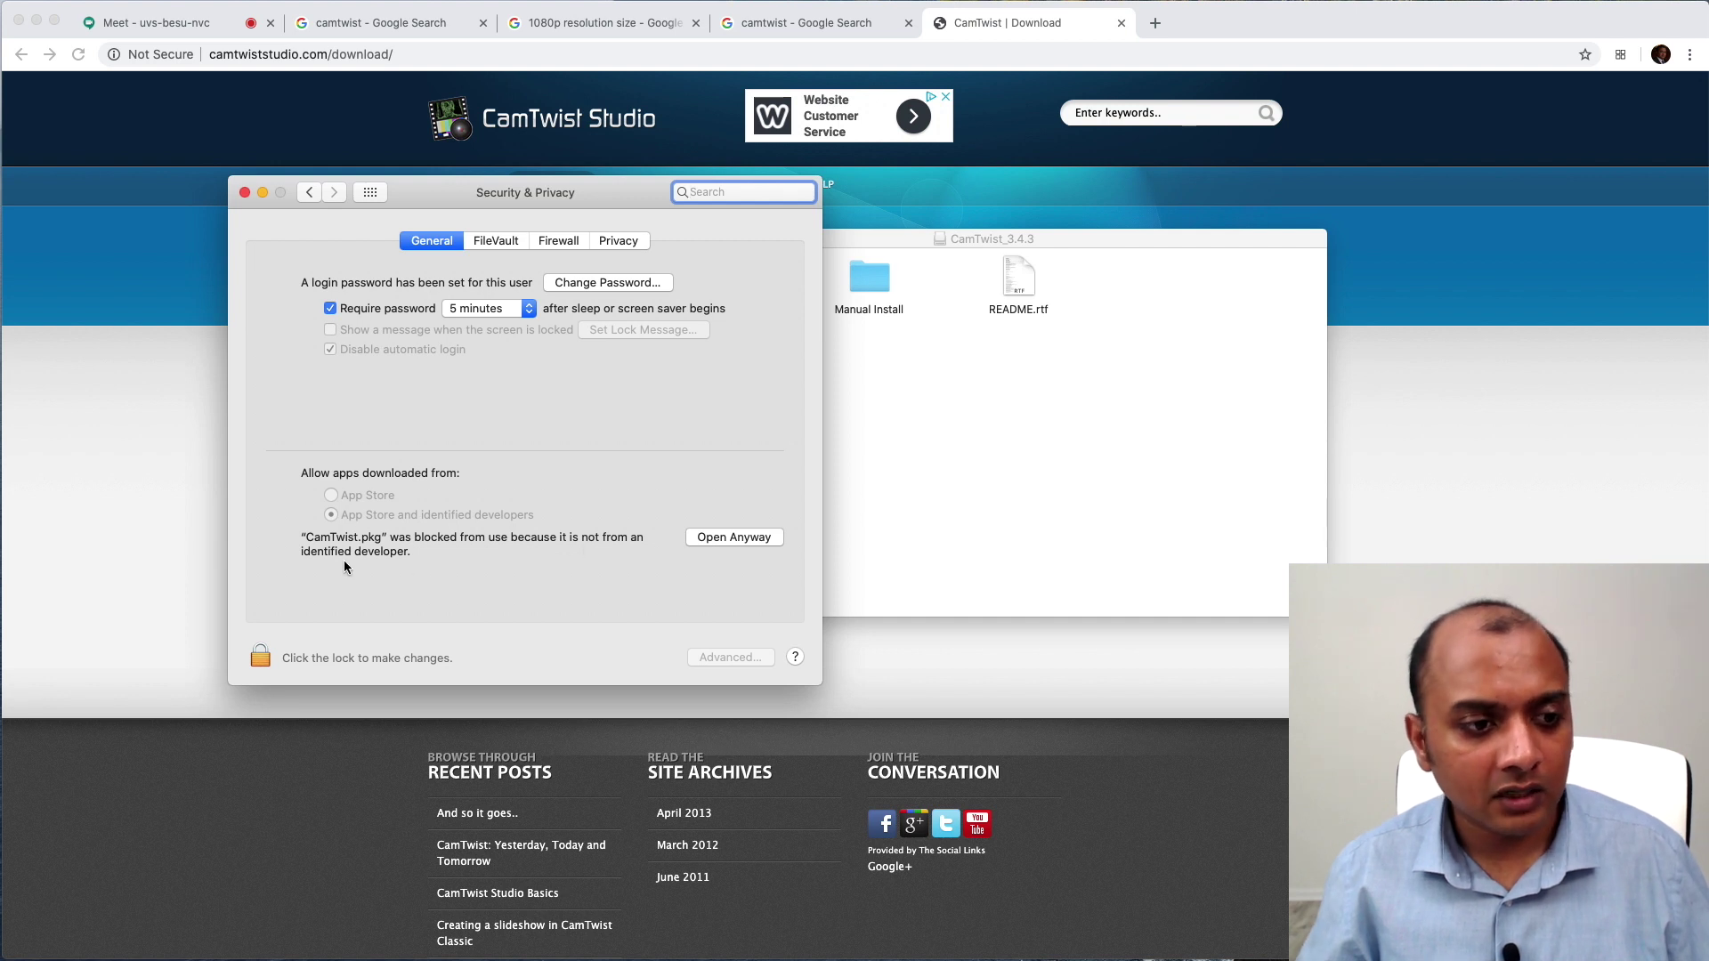
click(729, 538)
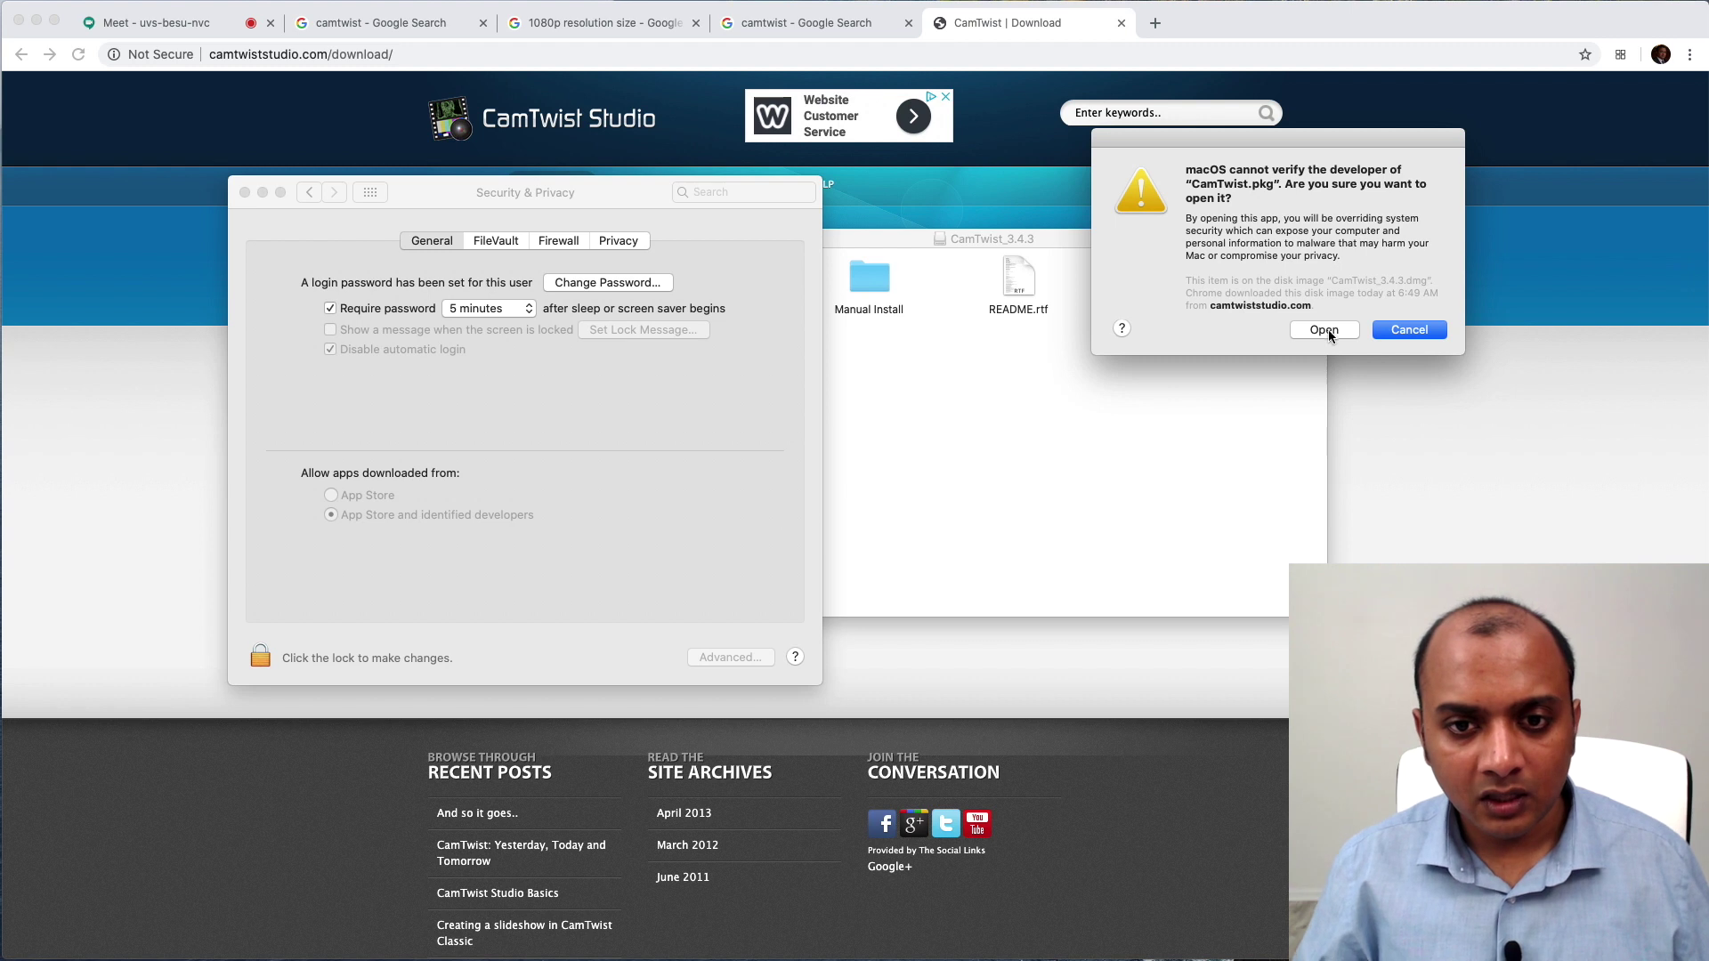
click(1323, 330)
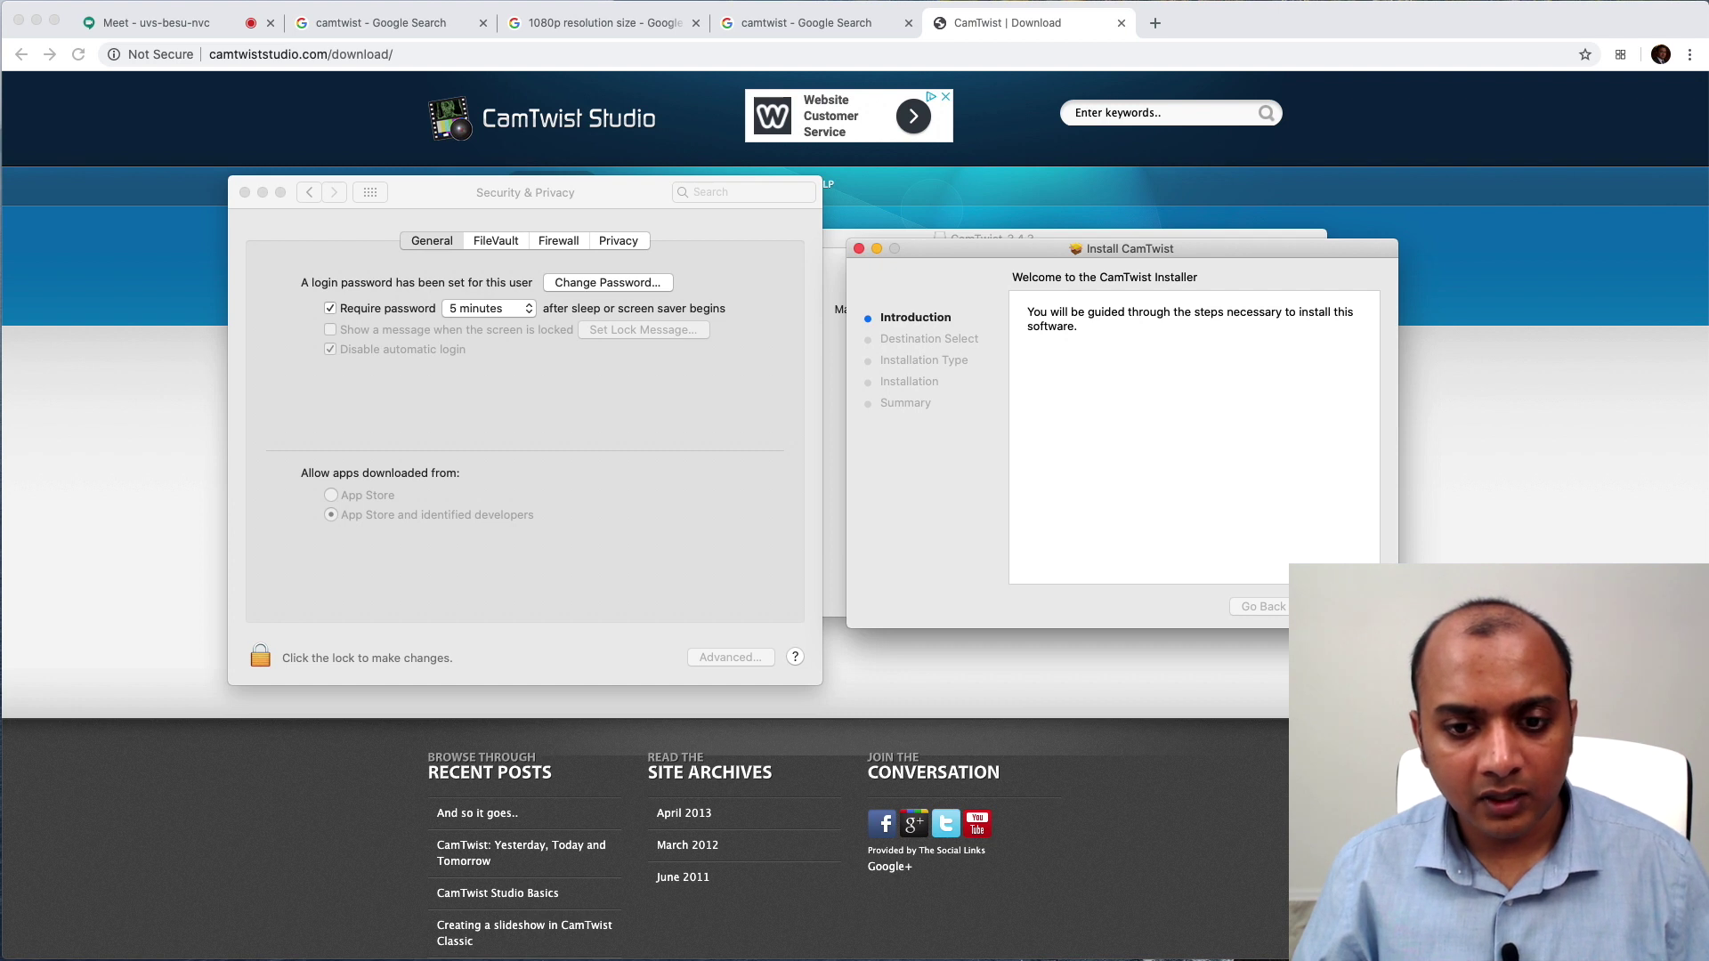
- Perform the standard CamTwist installation on Macintosh HD and move the installer to the Trash
click(1342, 607)
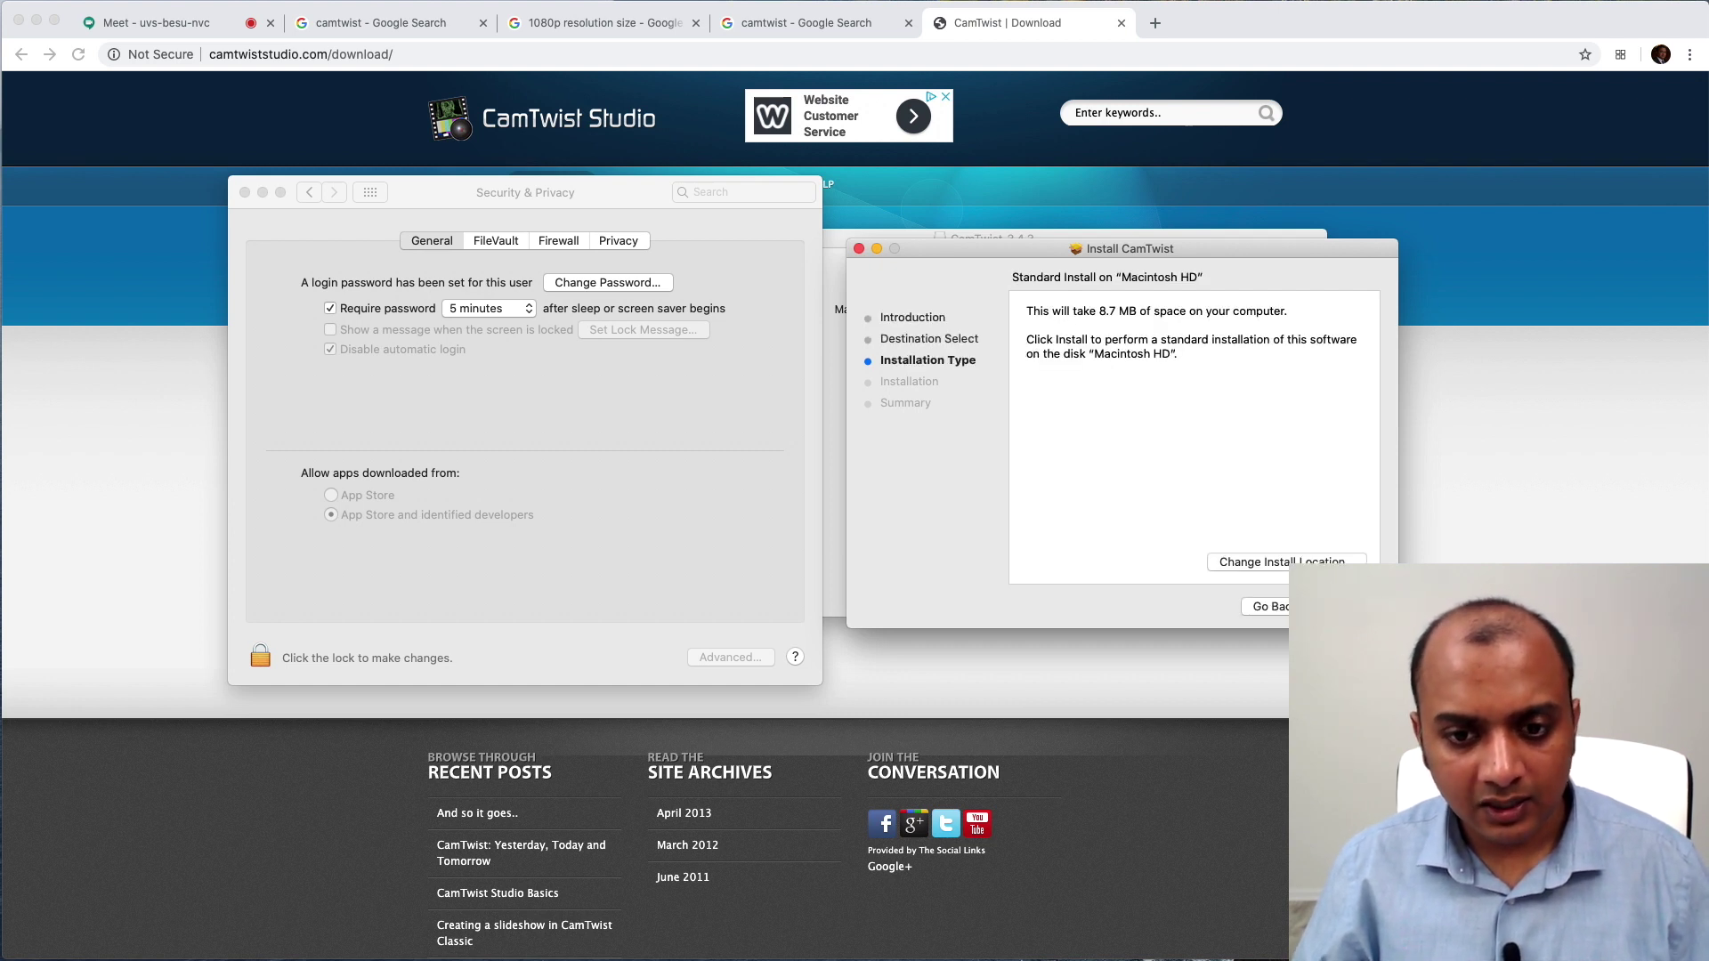
click(1342, 607)
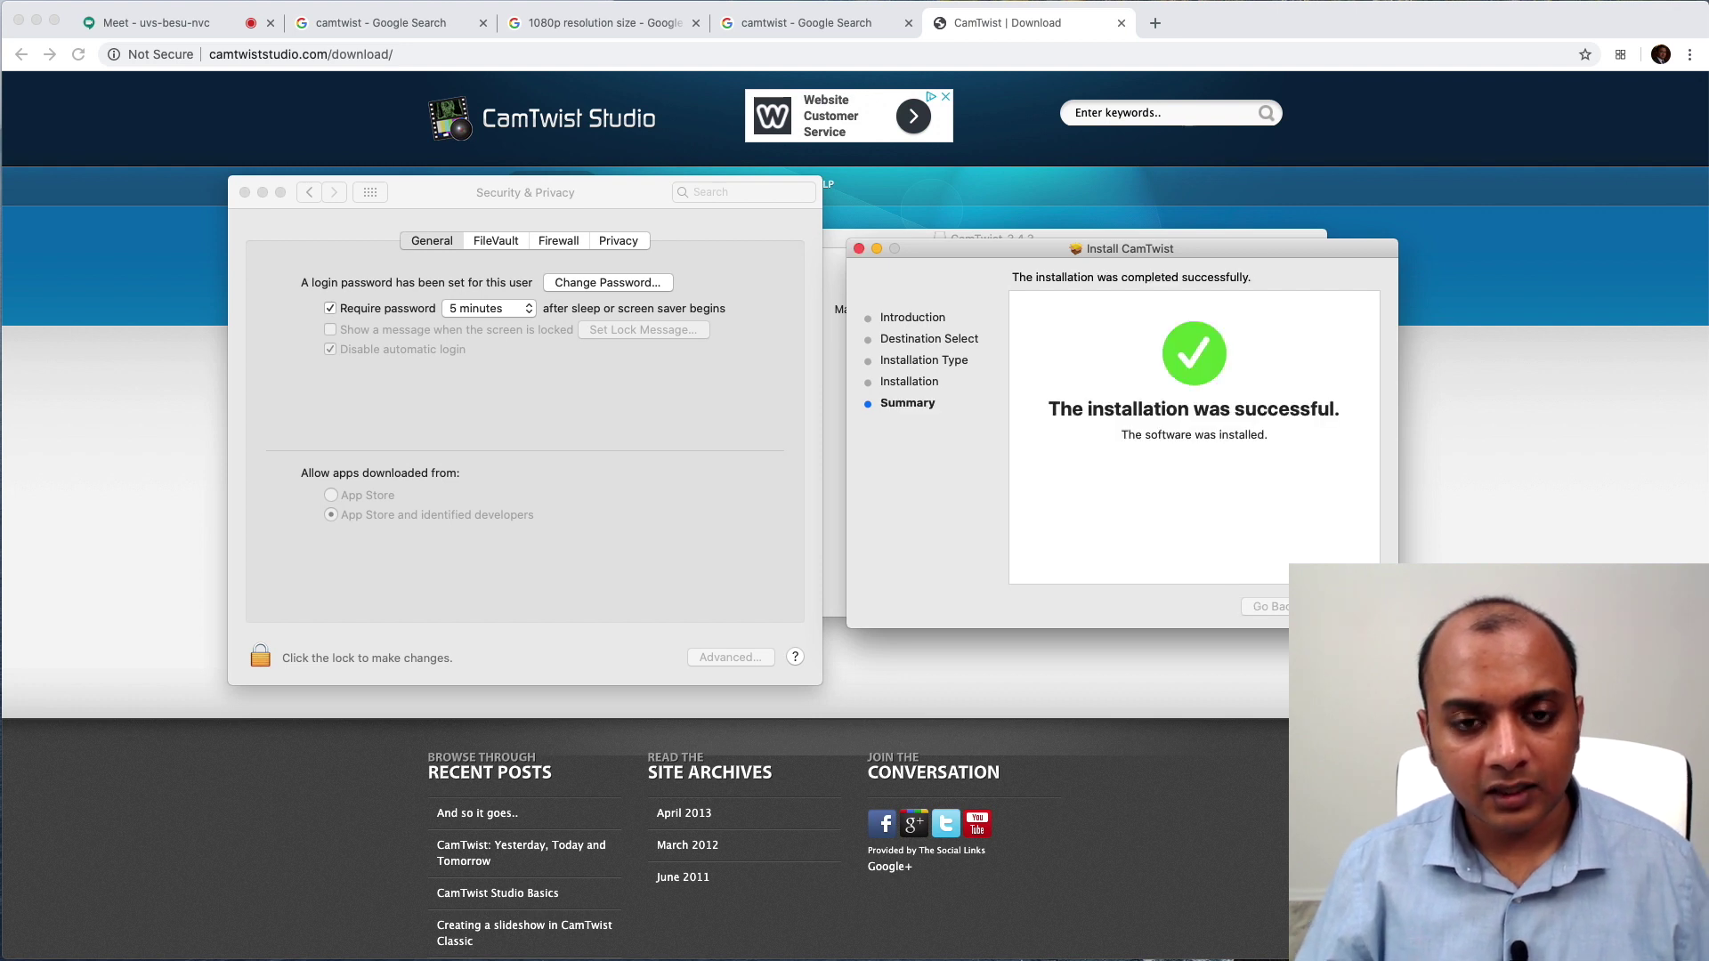
click(1344, 607)
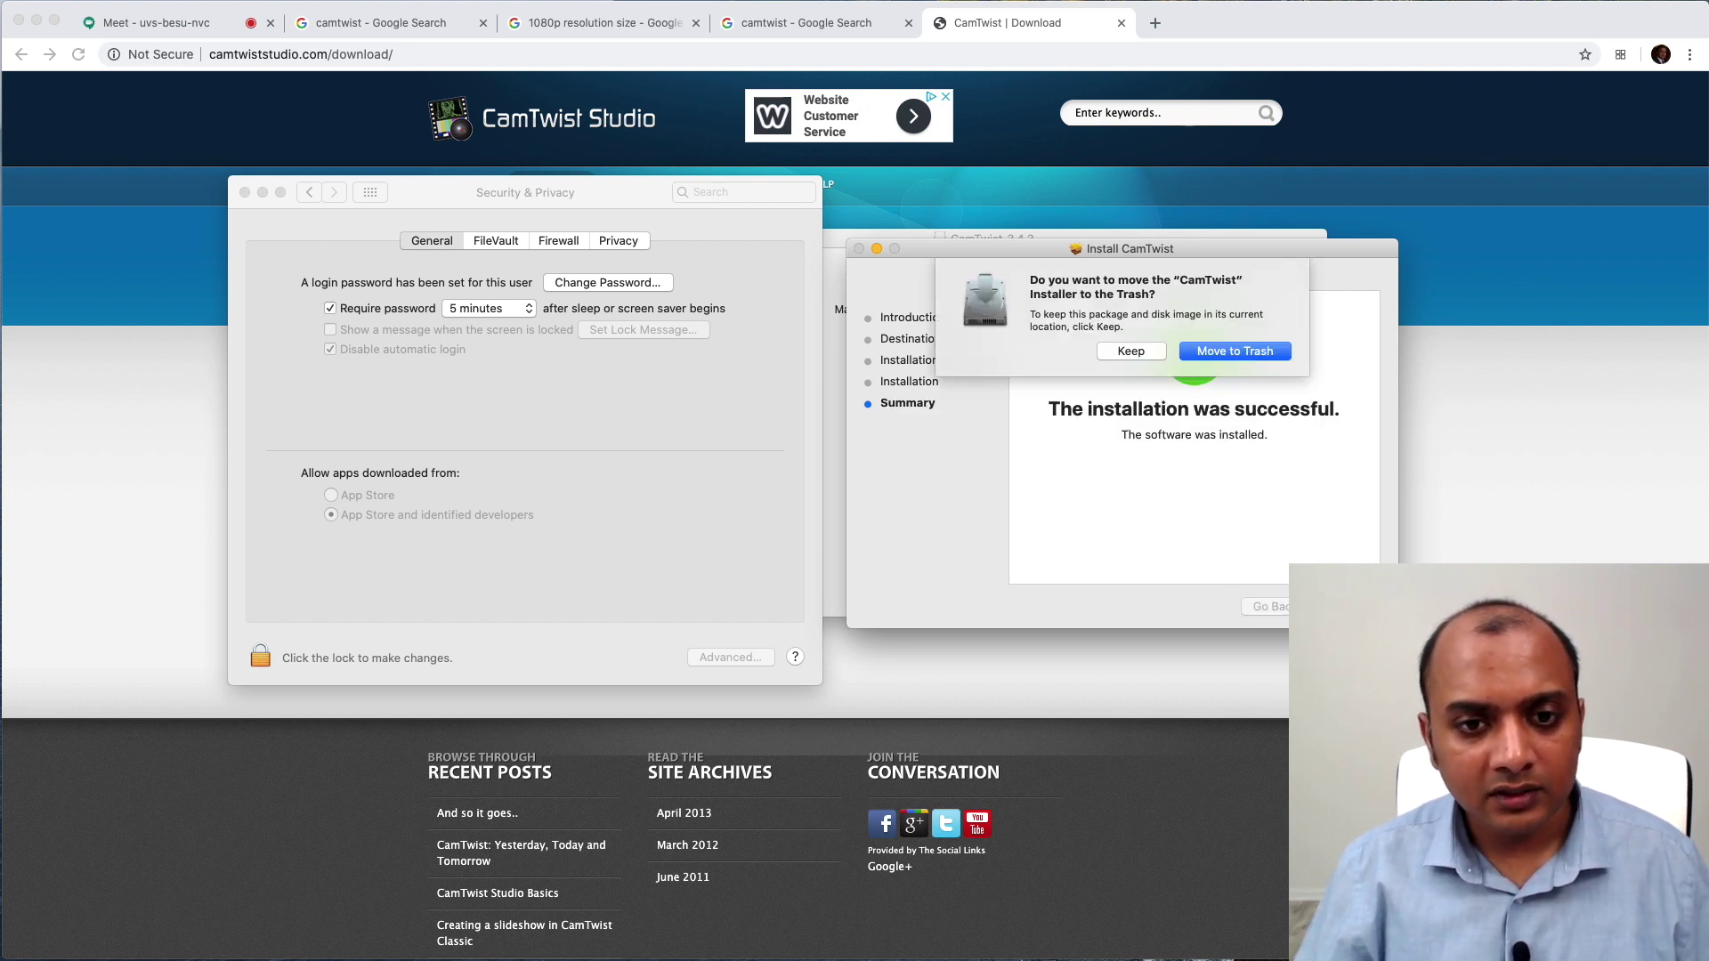
click(1251, 350)
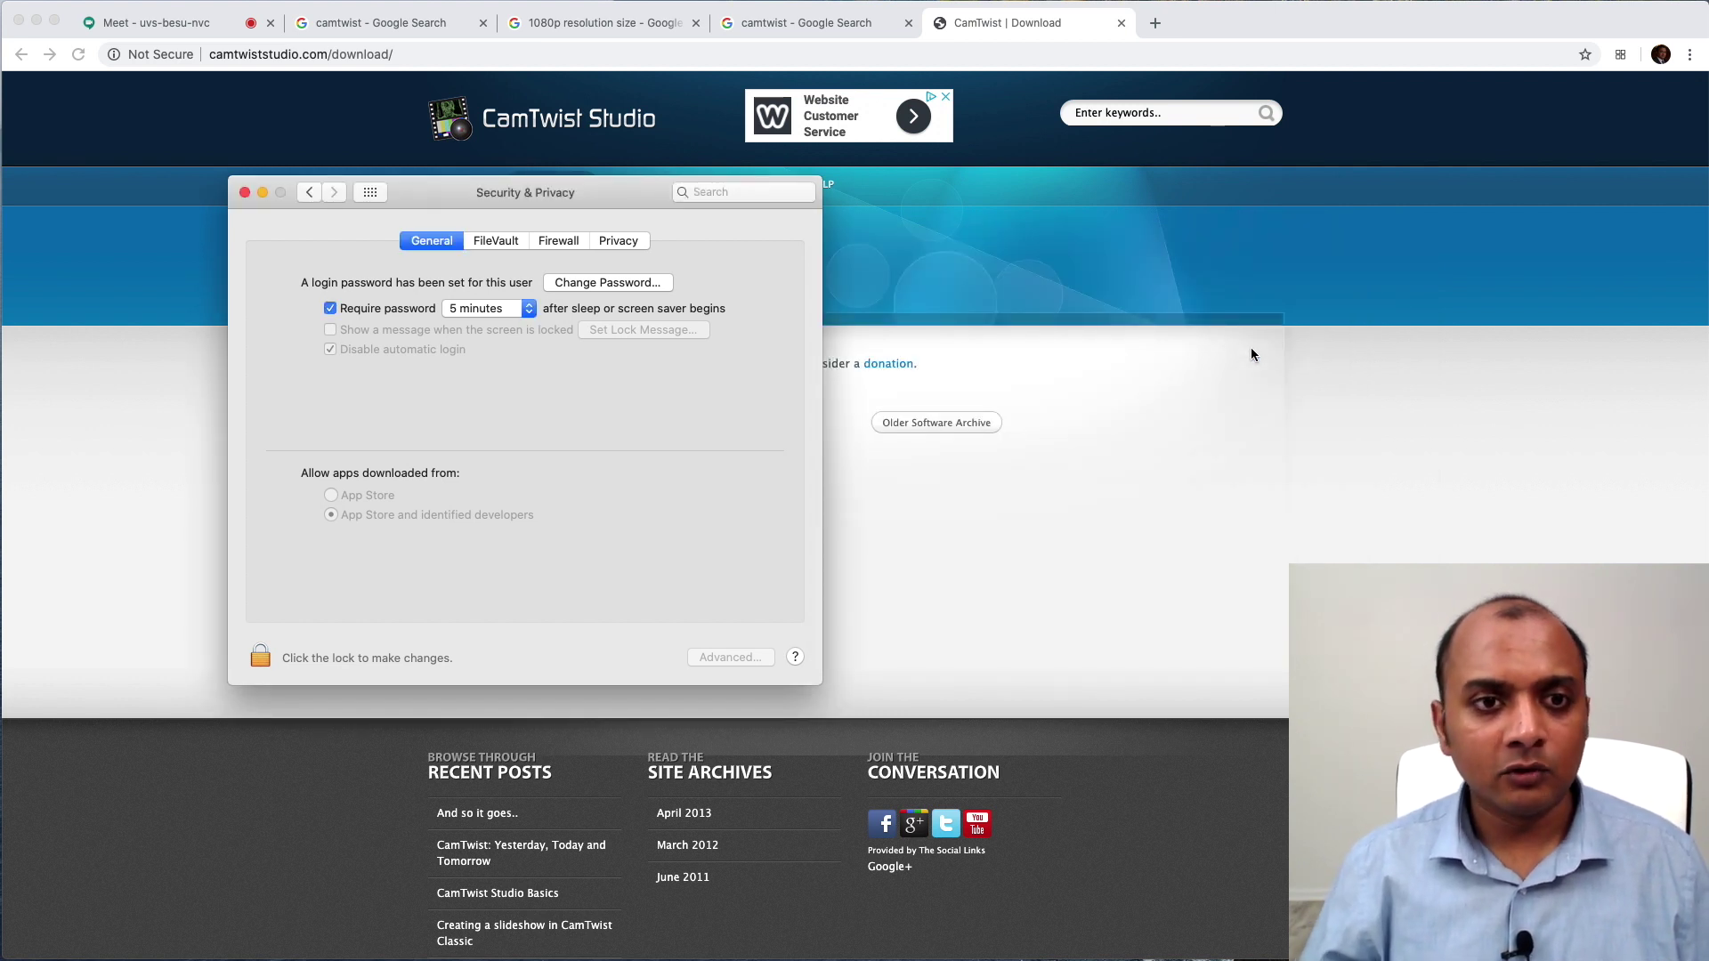
- Find the installed CamTwist application with Spotlight and launch it
key(super+space)
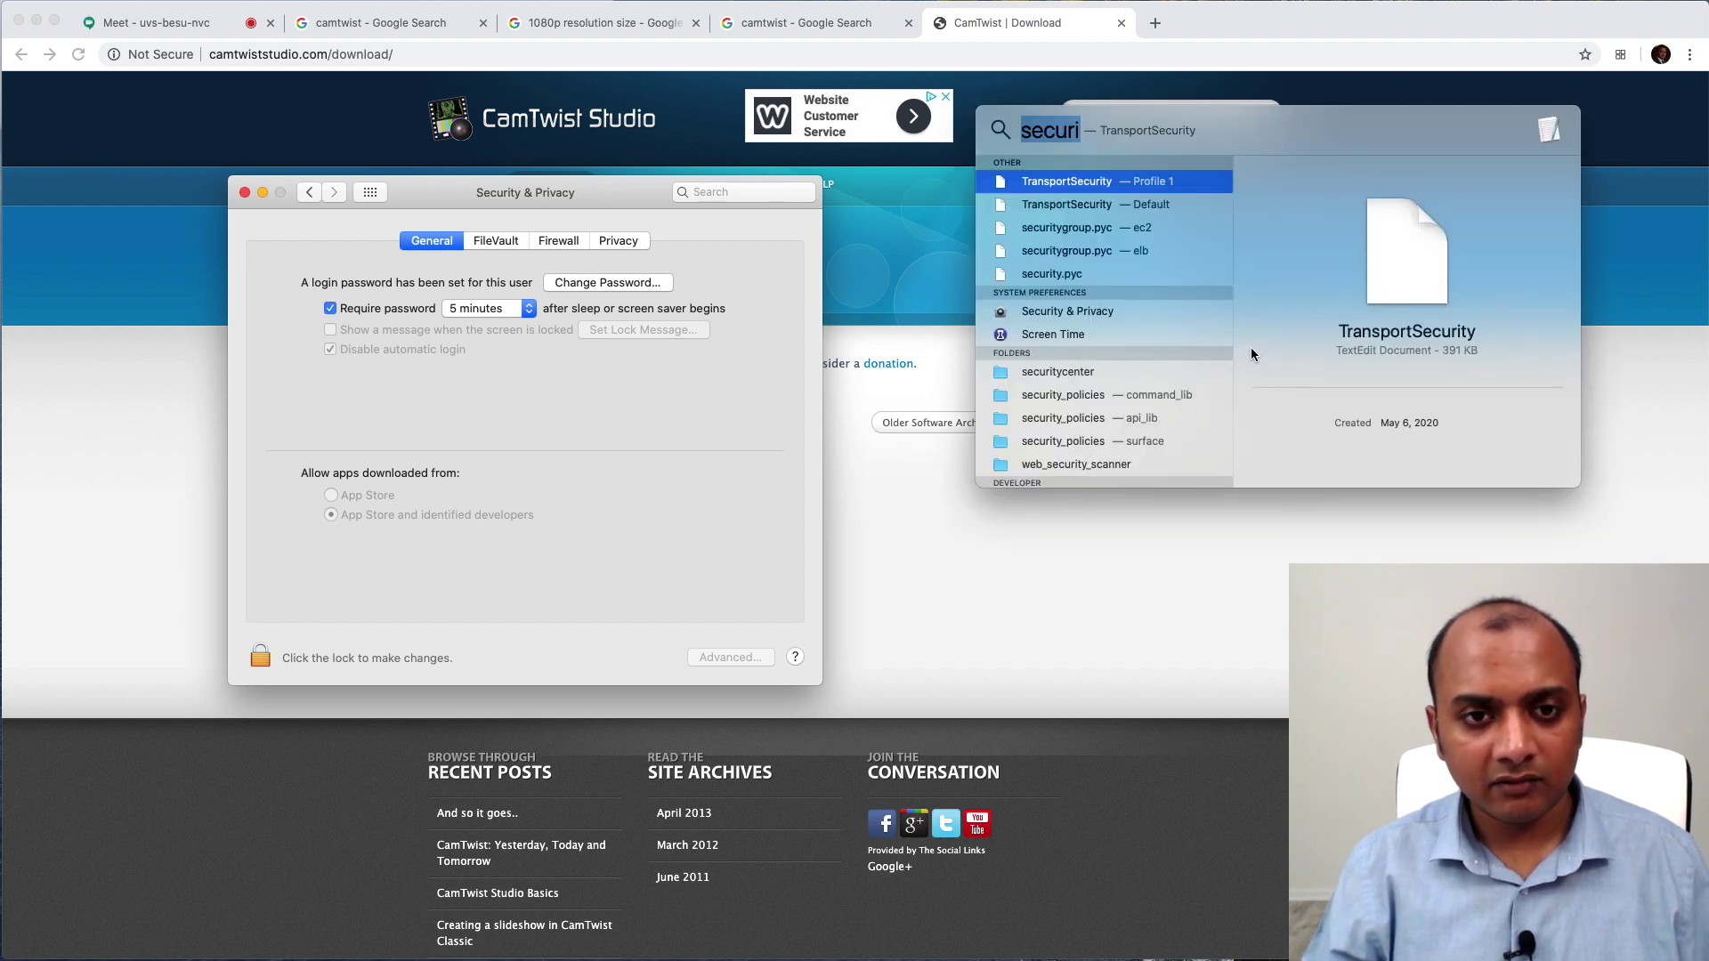
text(cam)
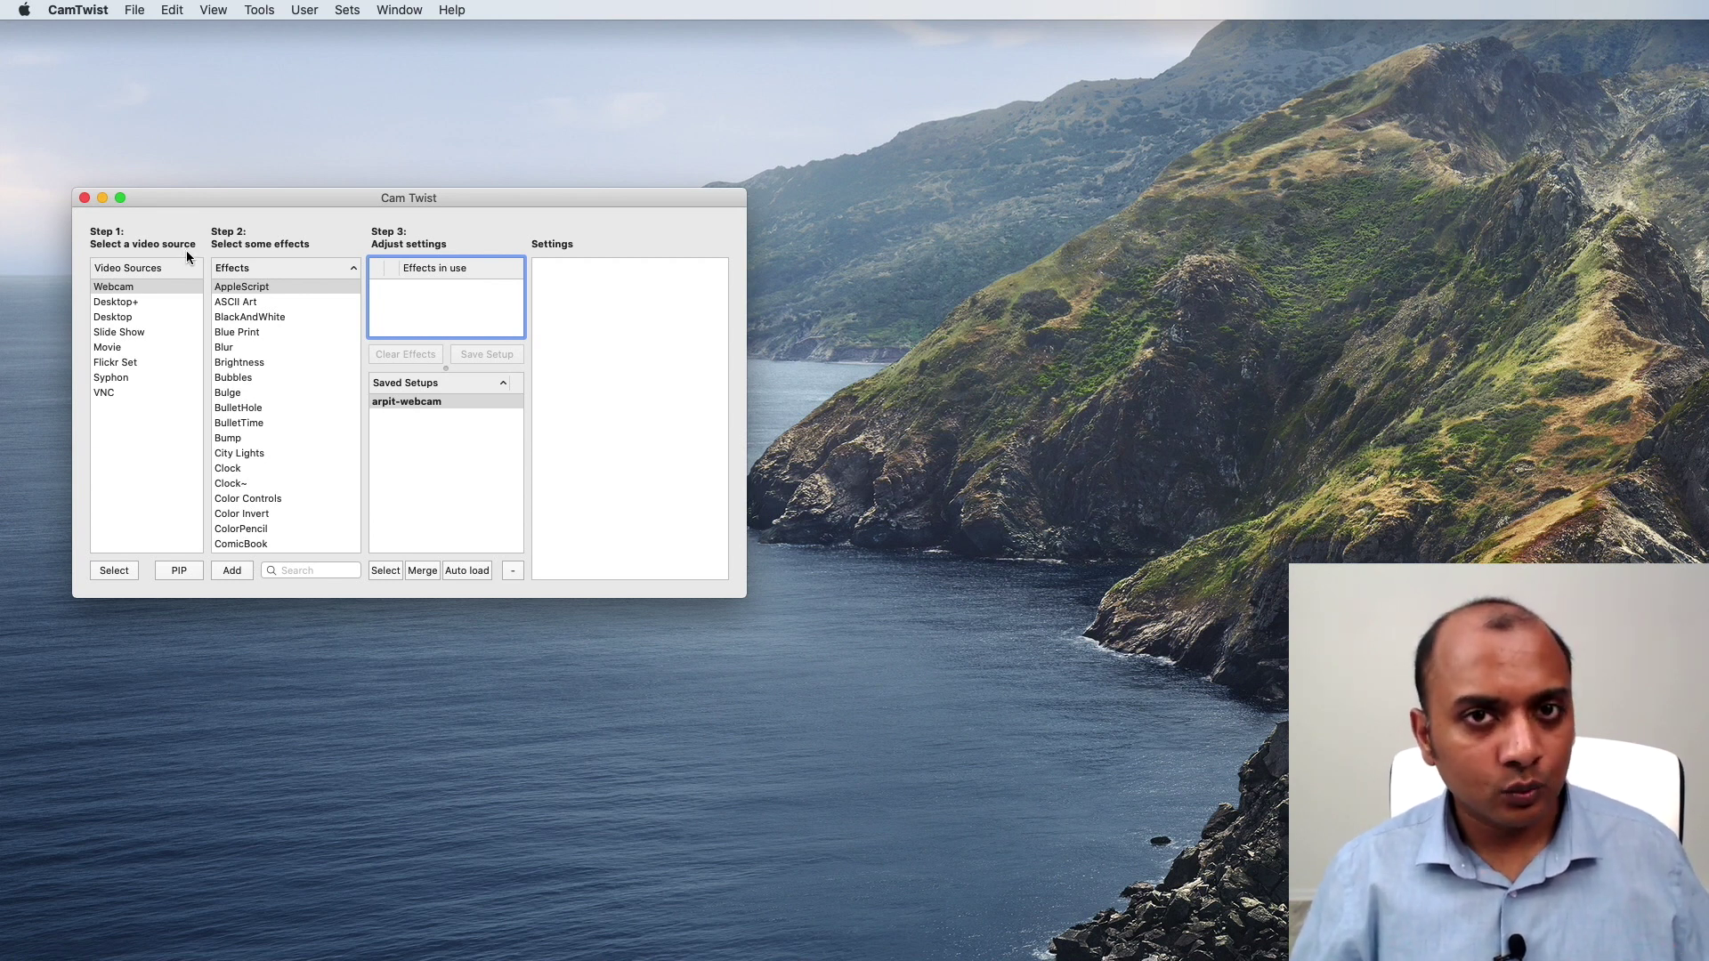
- Set the video size to 1280x720 in the CamTwist preferences and quit the application to apply it
click(89, 9)
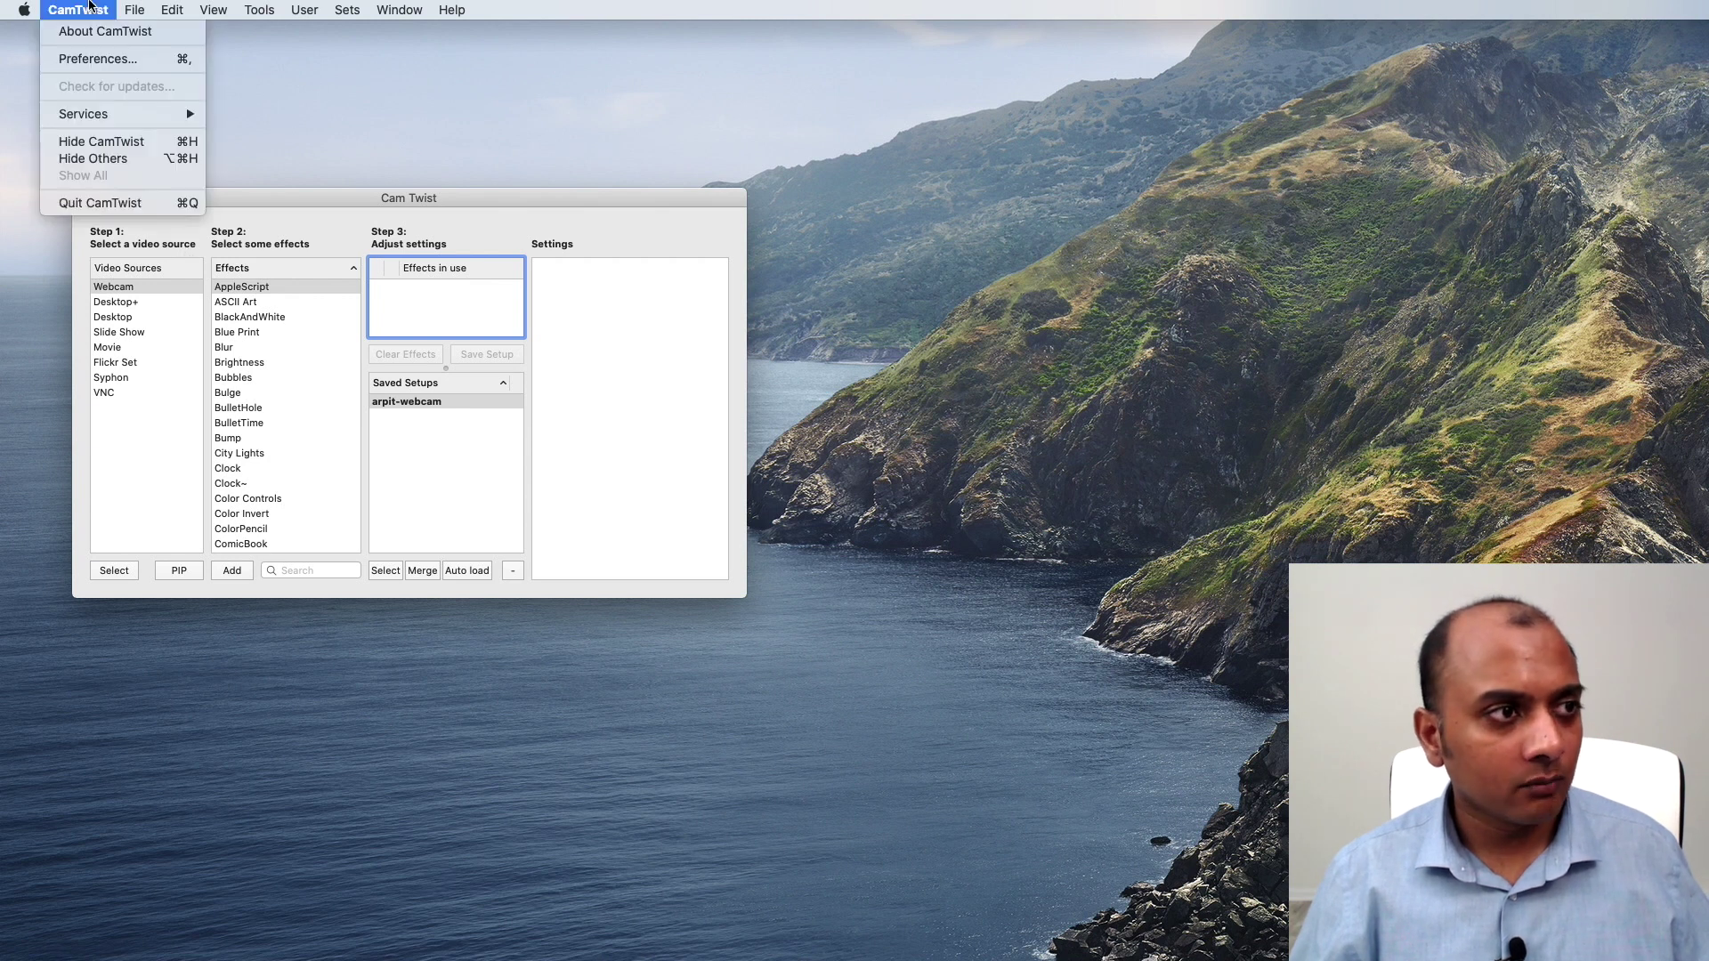
click(84, 59)
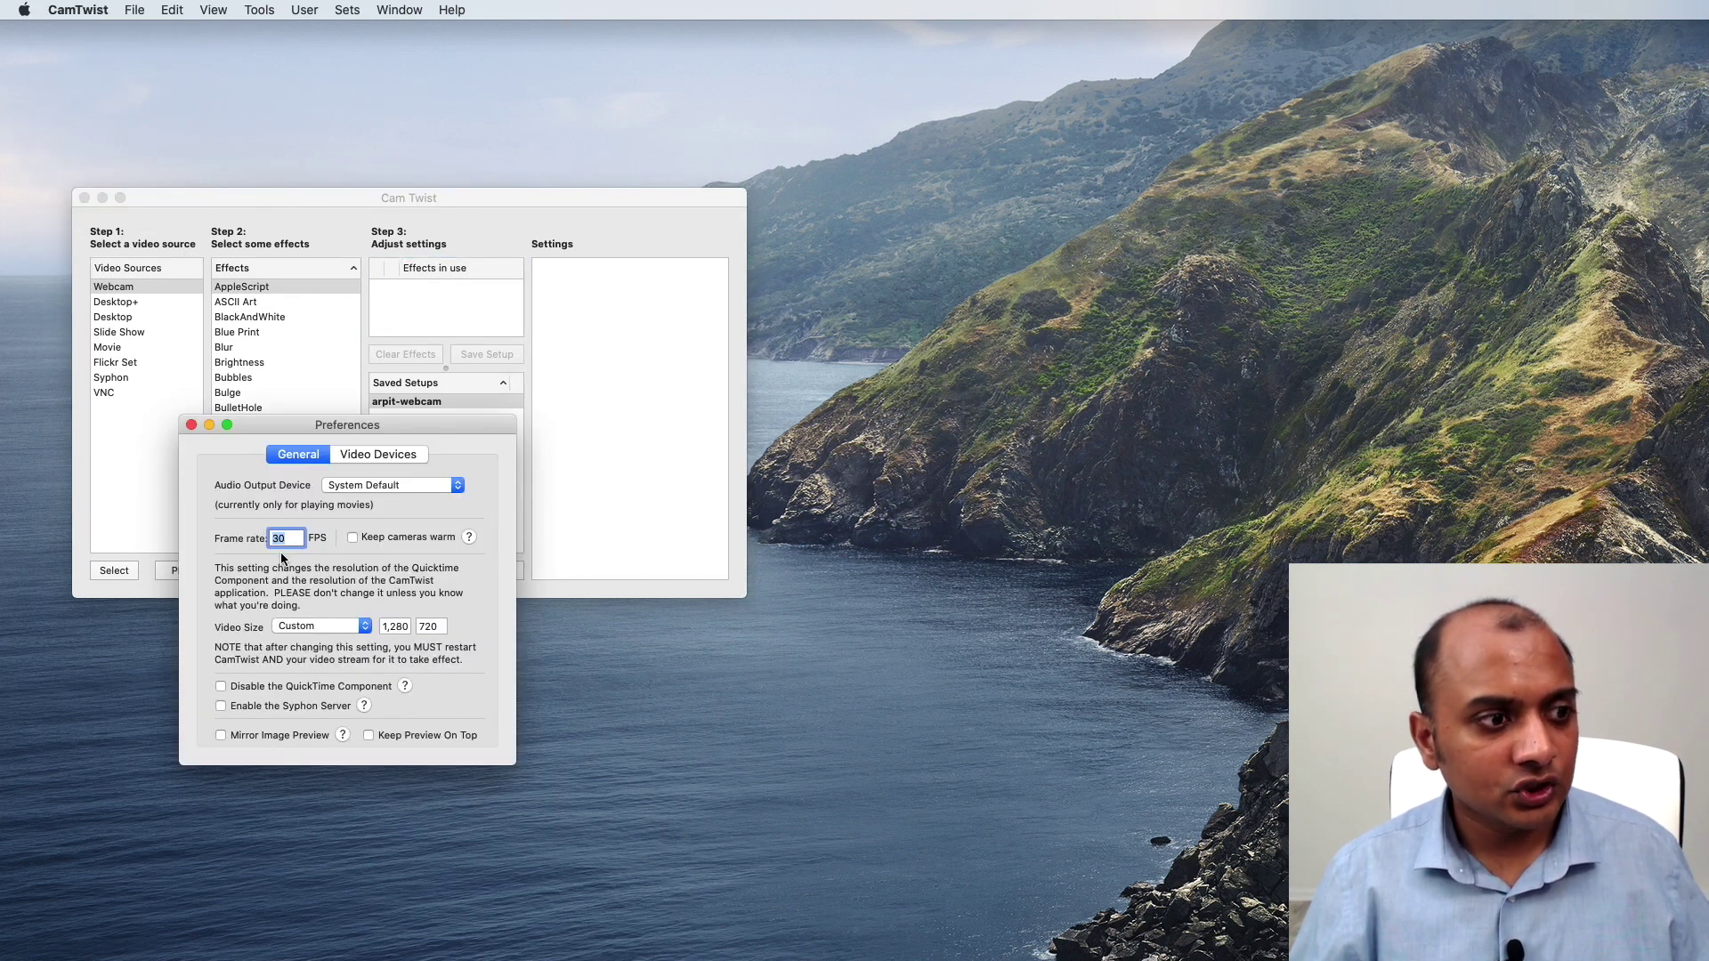
click(331, 634)
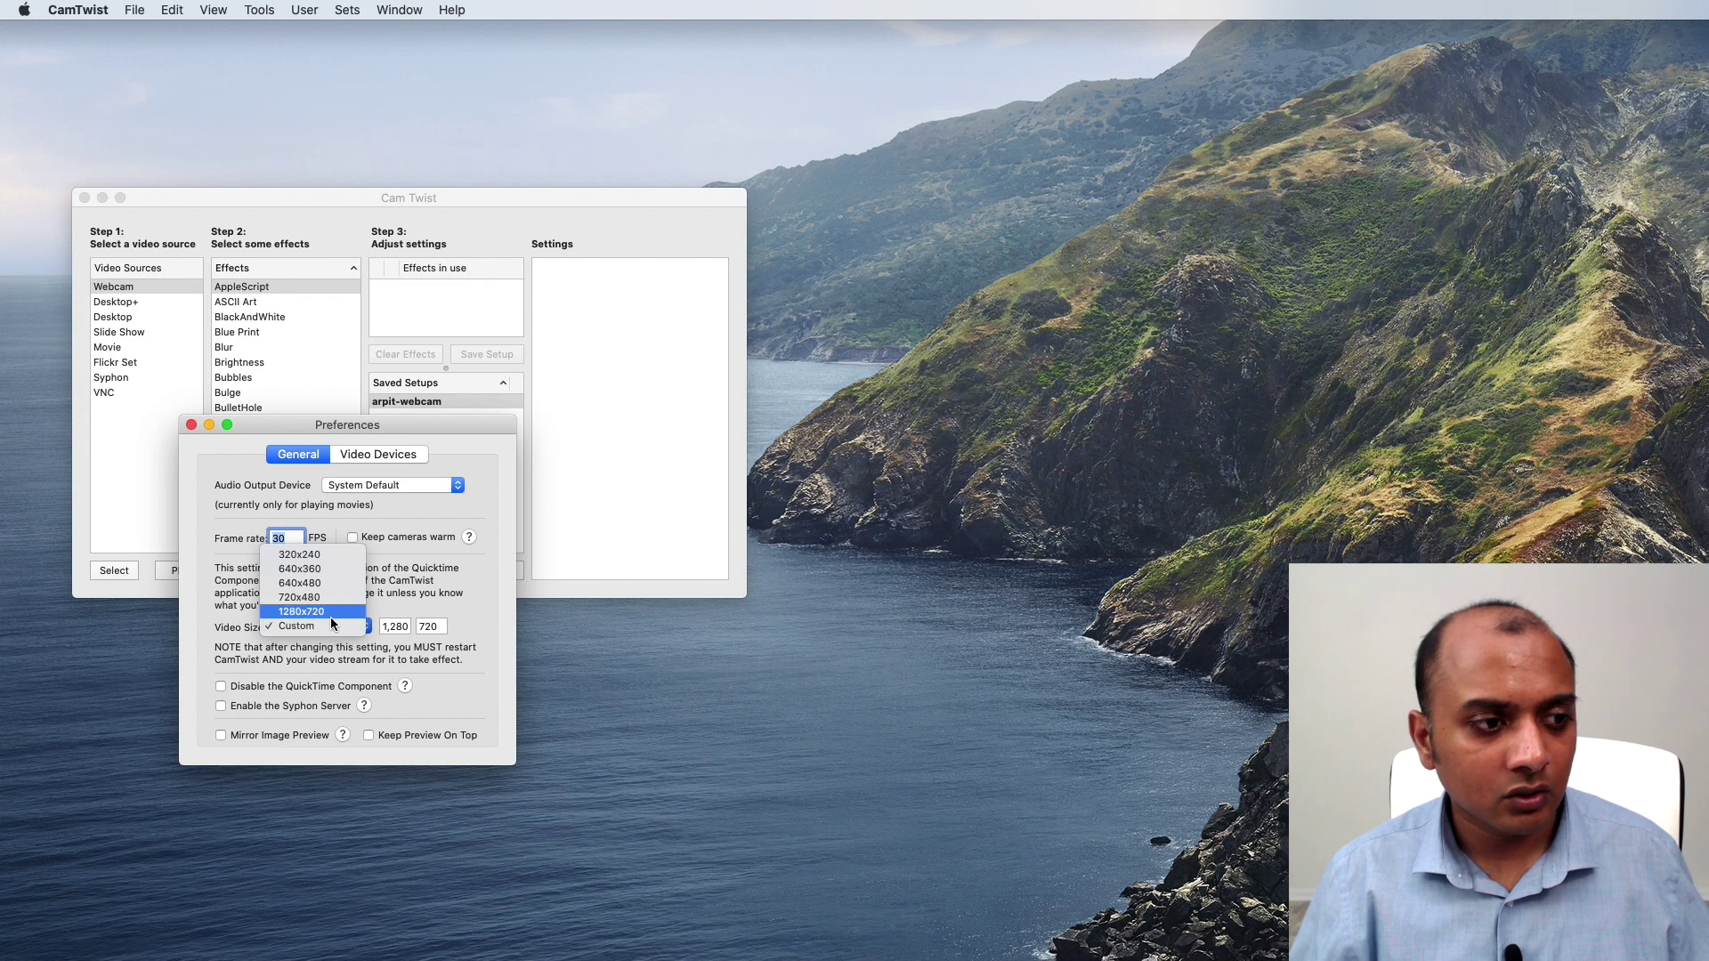
click(330, 611)
click(339, 627)
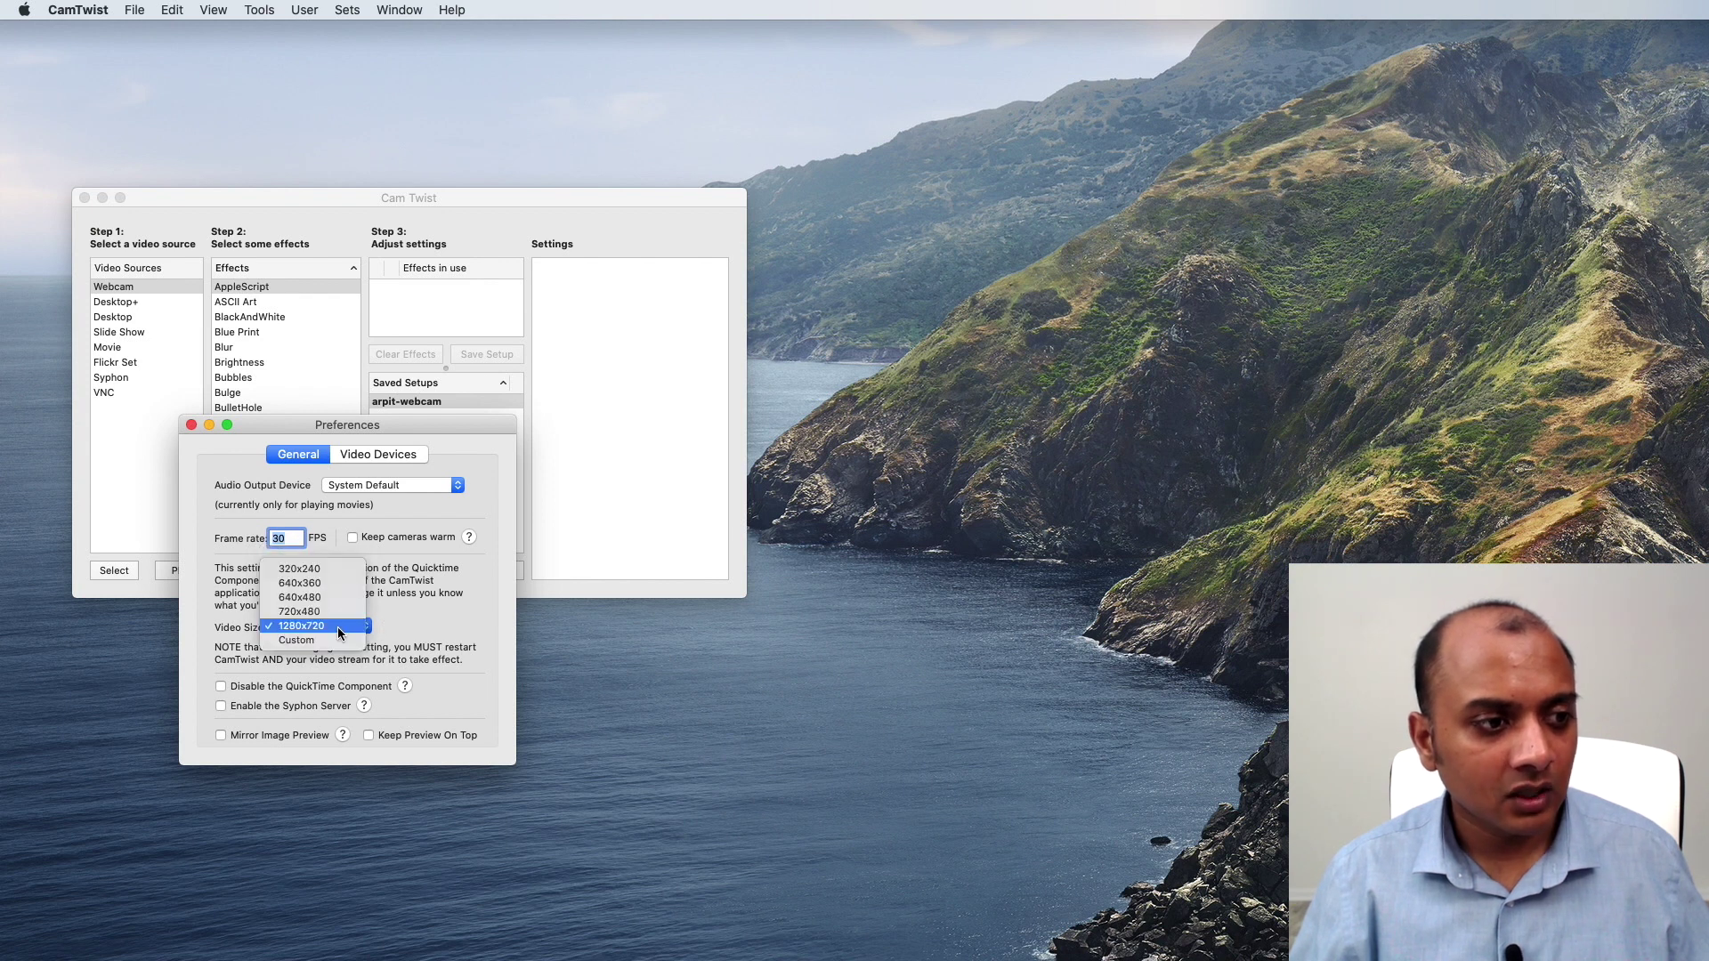
click(355, 623)
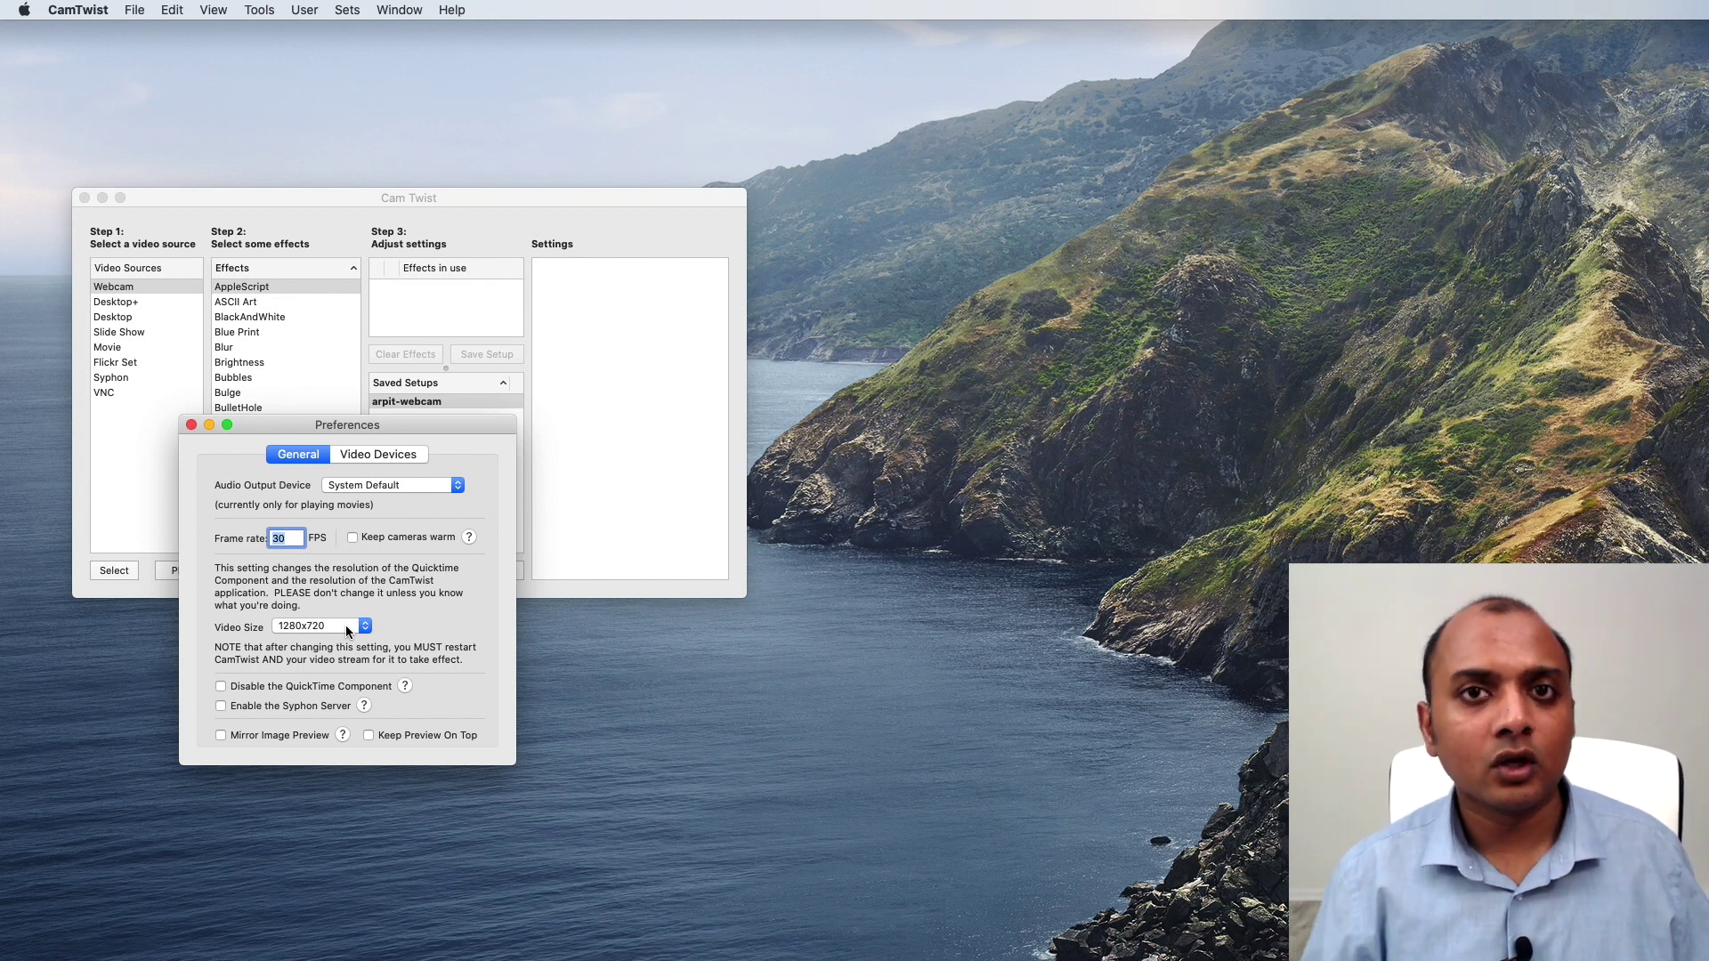
click(345, 625)
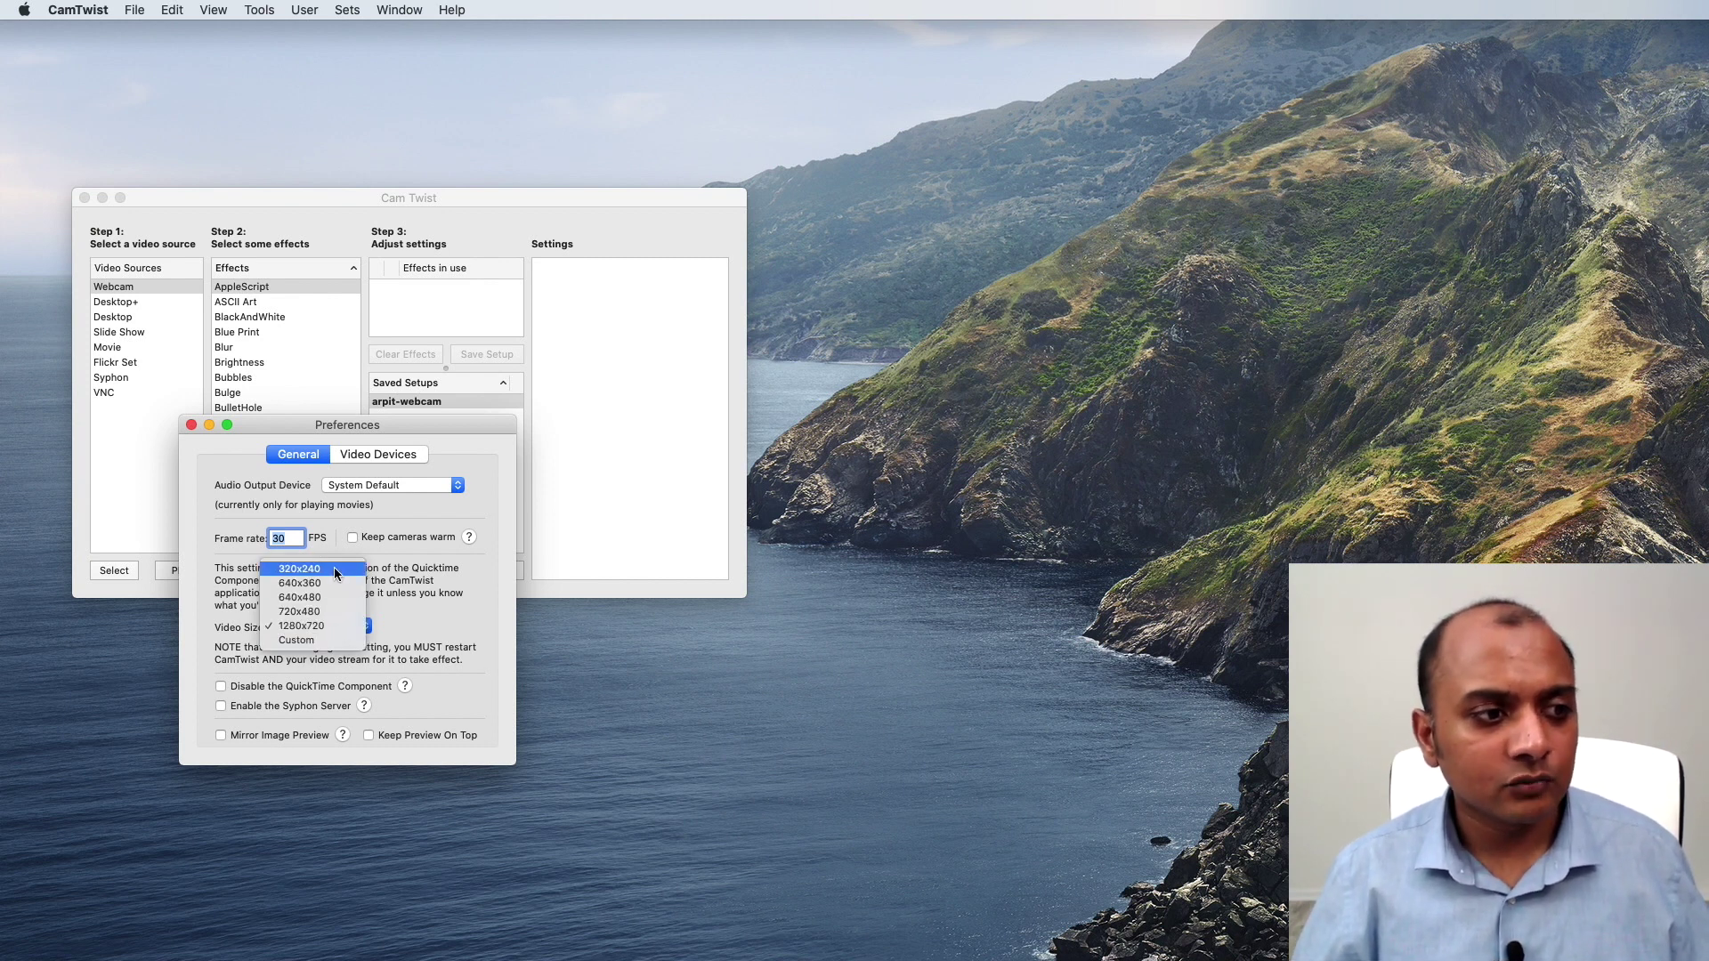
click(402, 637)
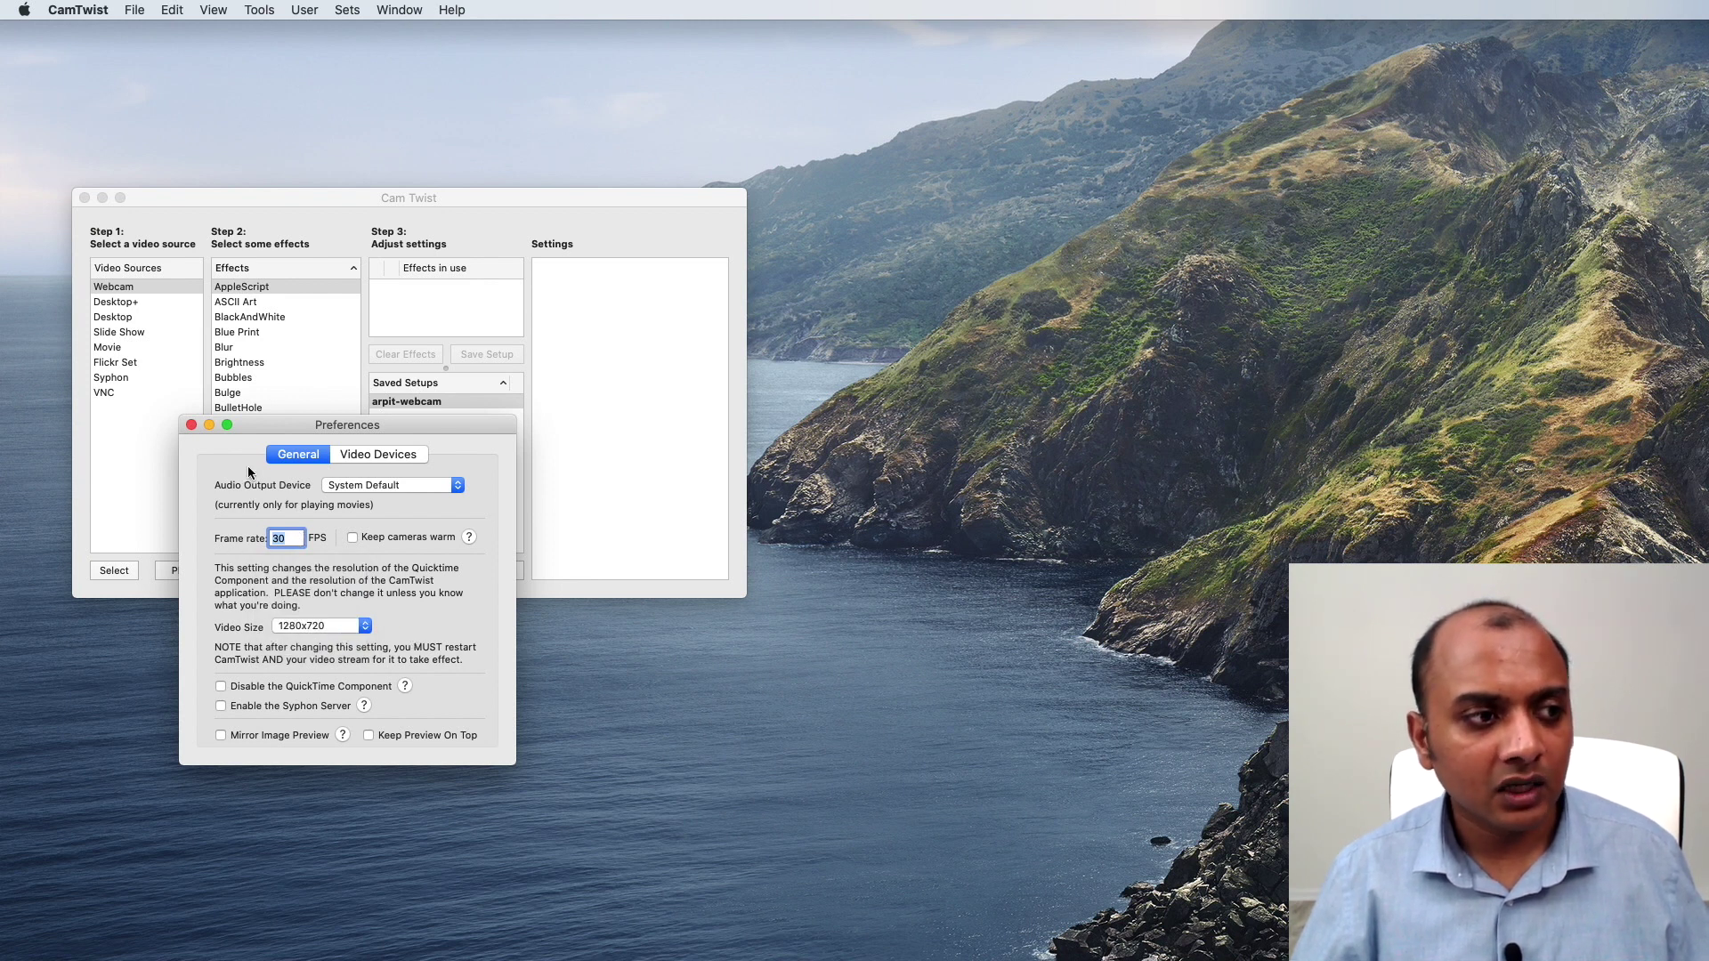
click(191, 425)
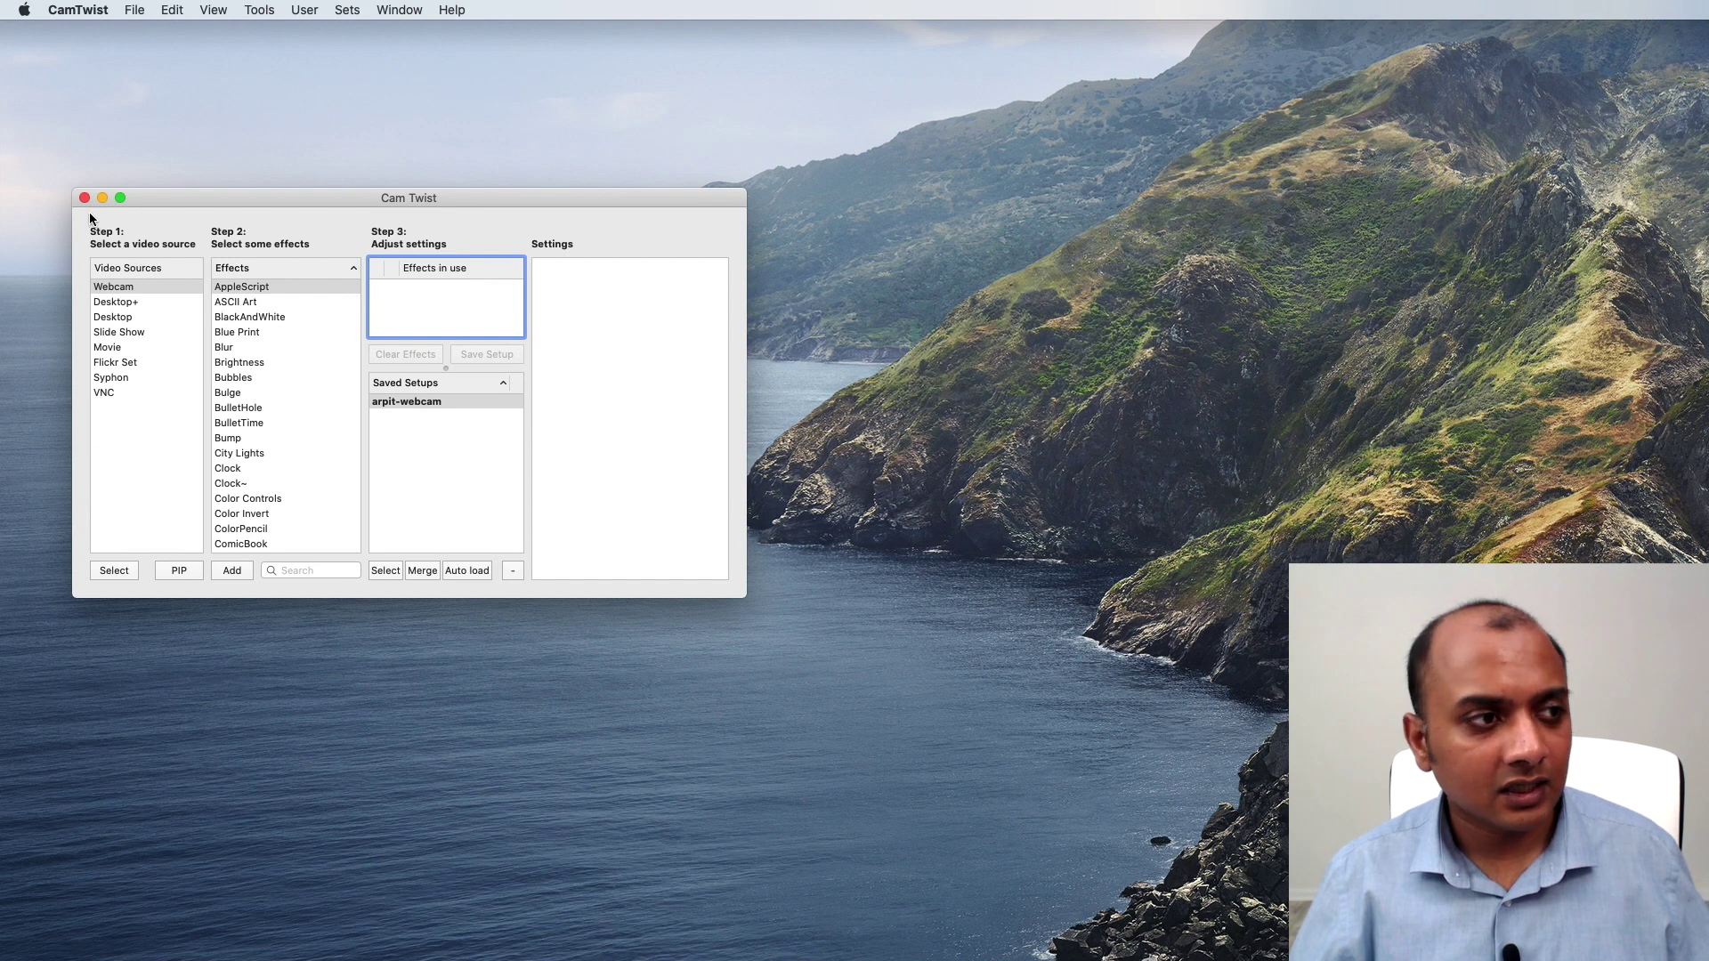
click(107, 9)
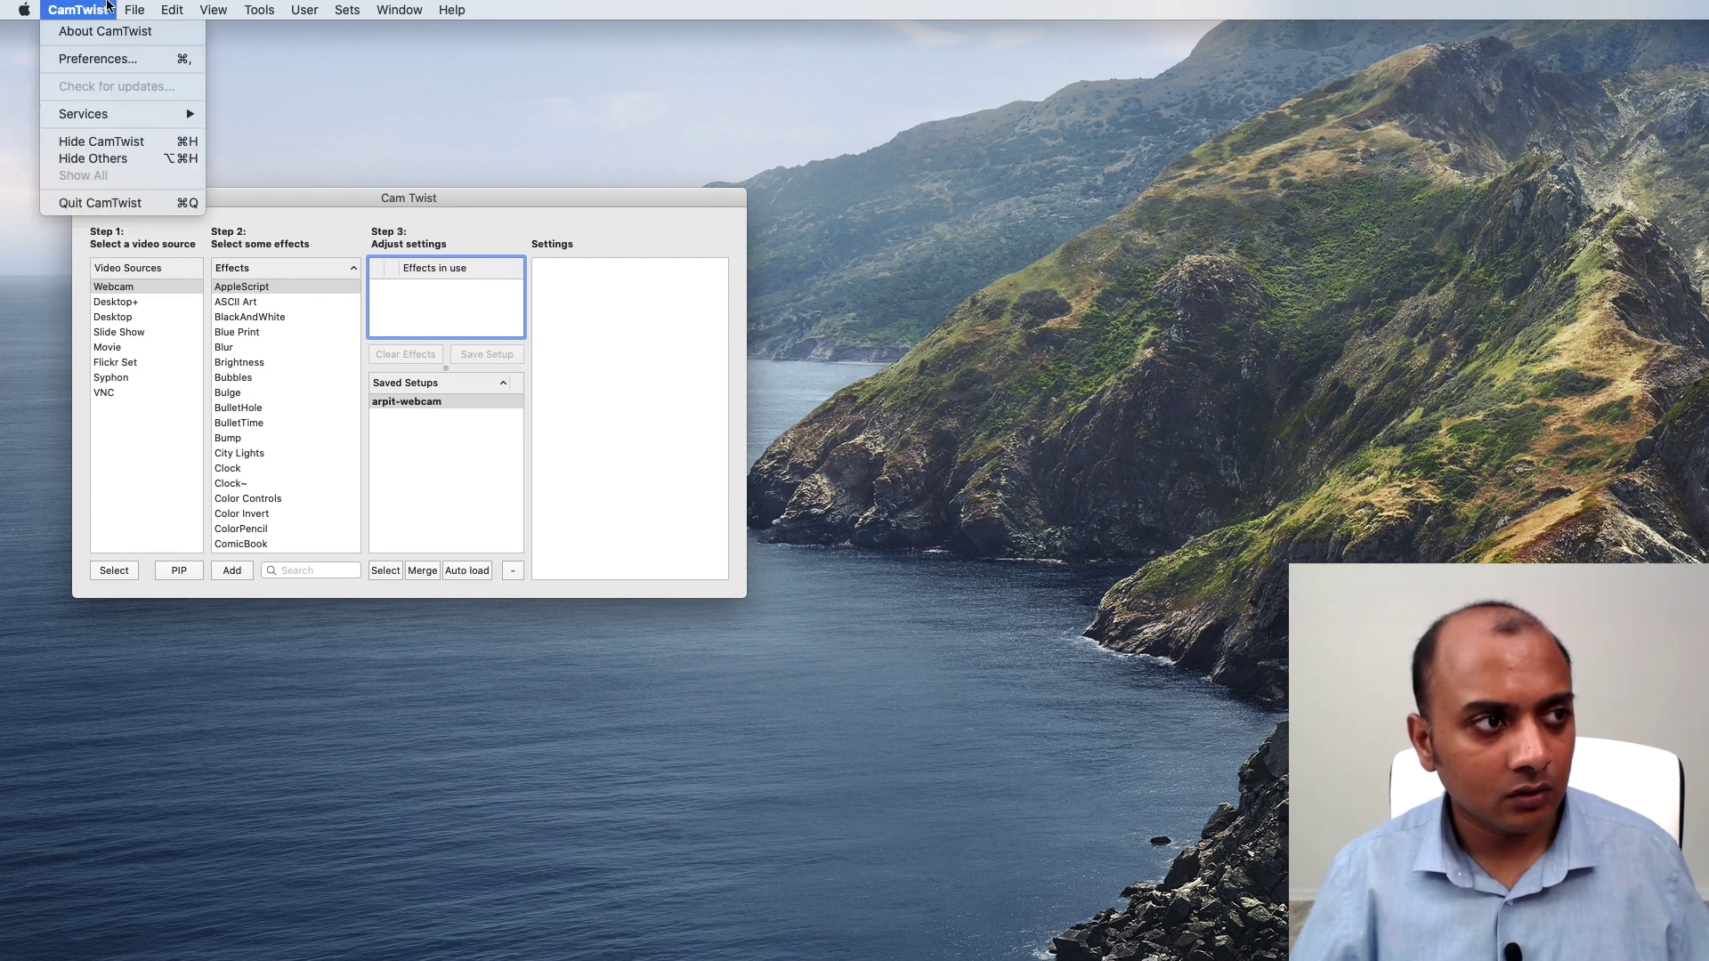
click(106, 205)
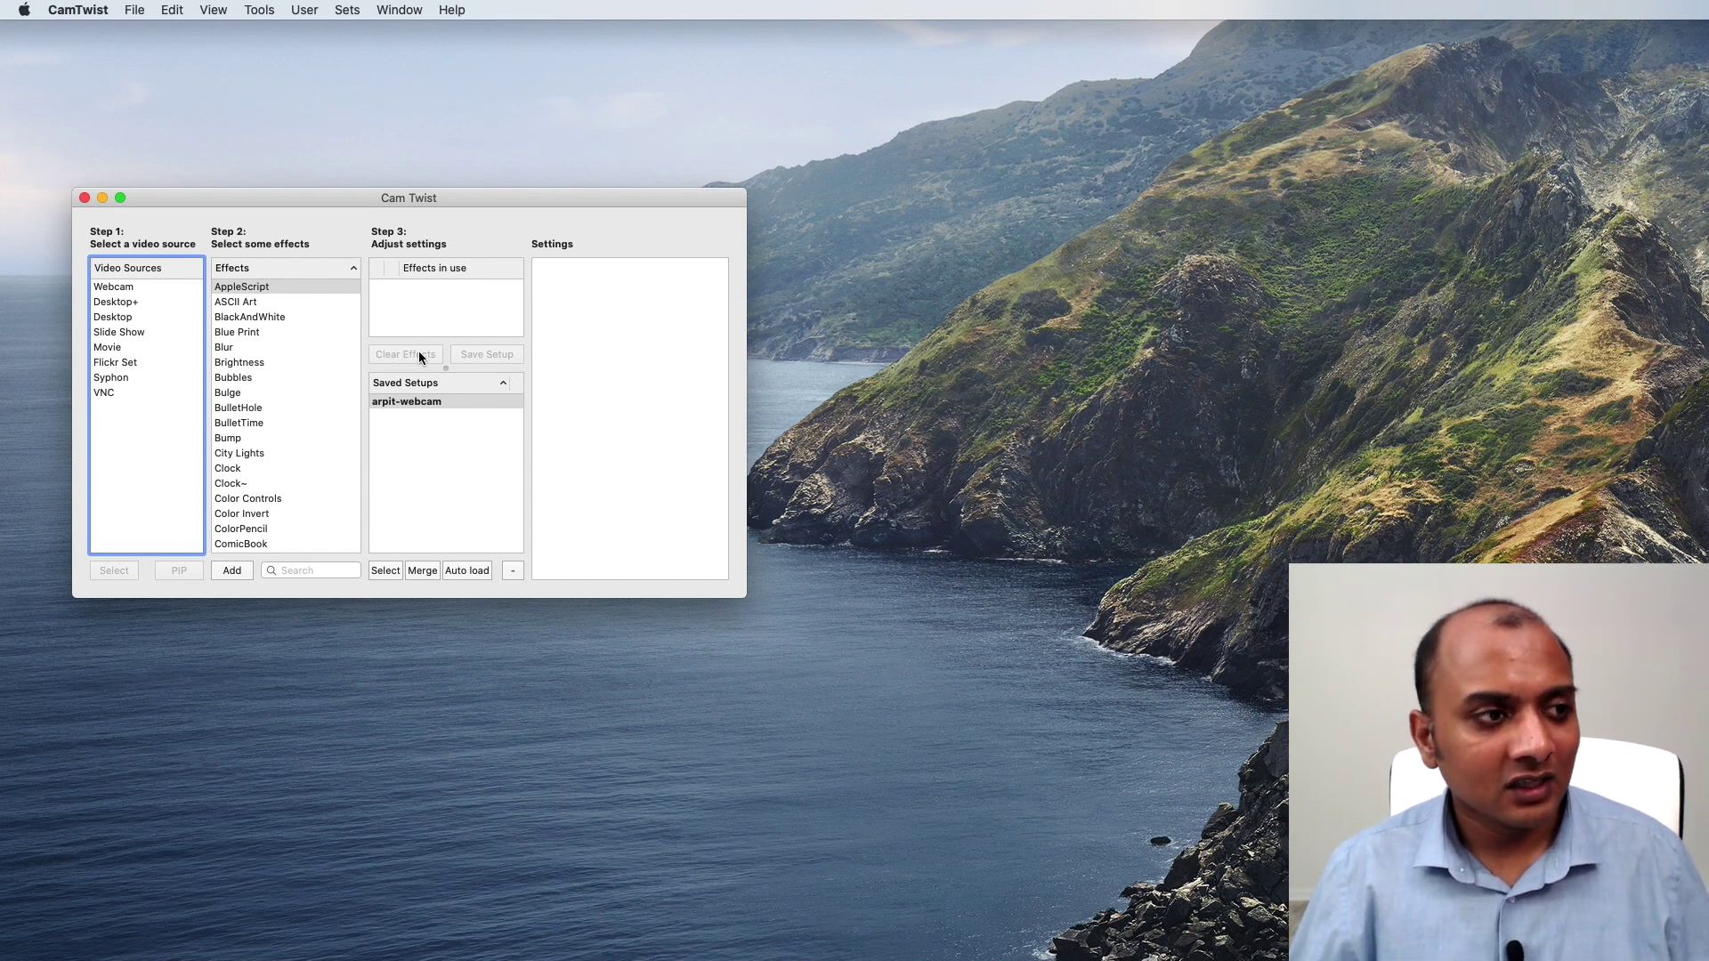
- Use Webcam as the video source with the HD Pro Webcam camera and show the preview window
double_click(104, 288)
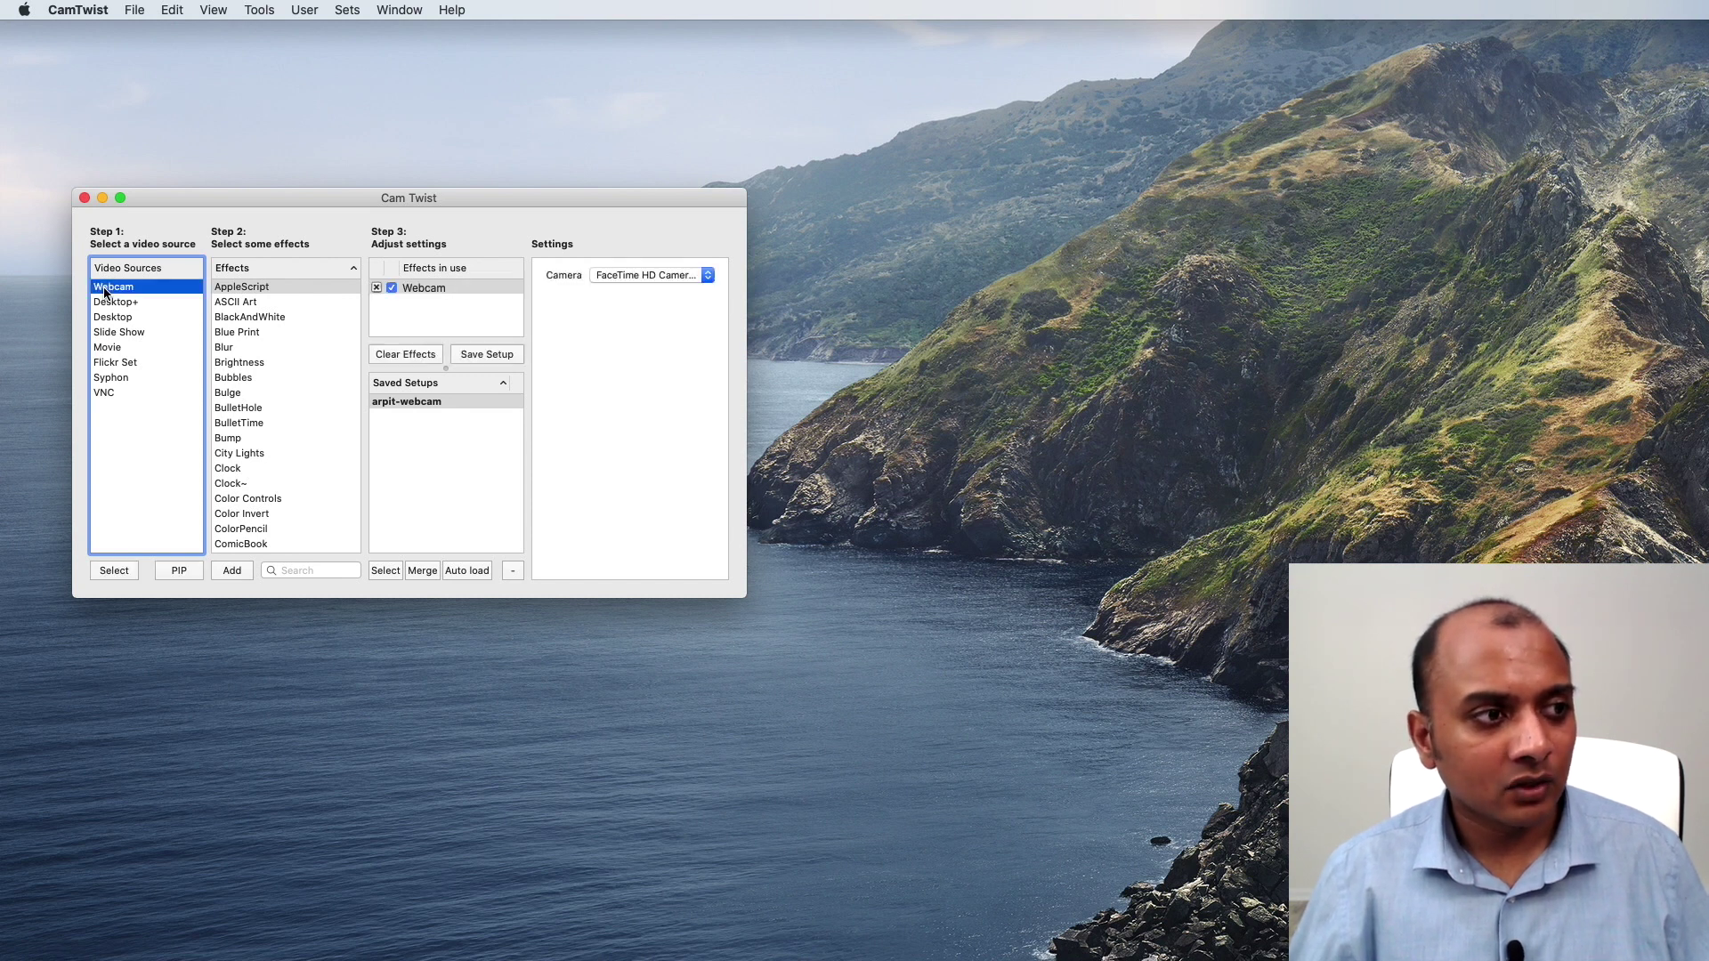
click(663, 278)
click(658, 303)
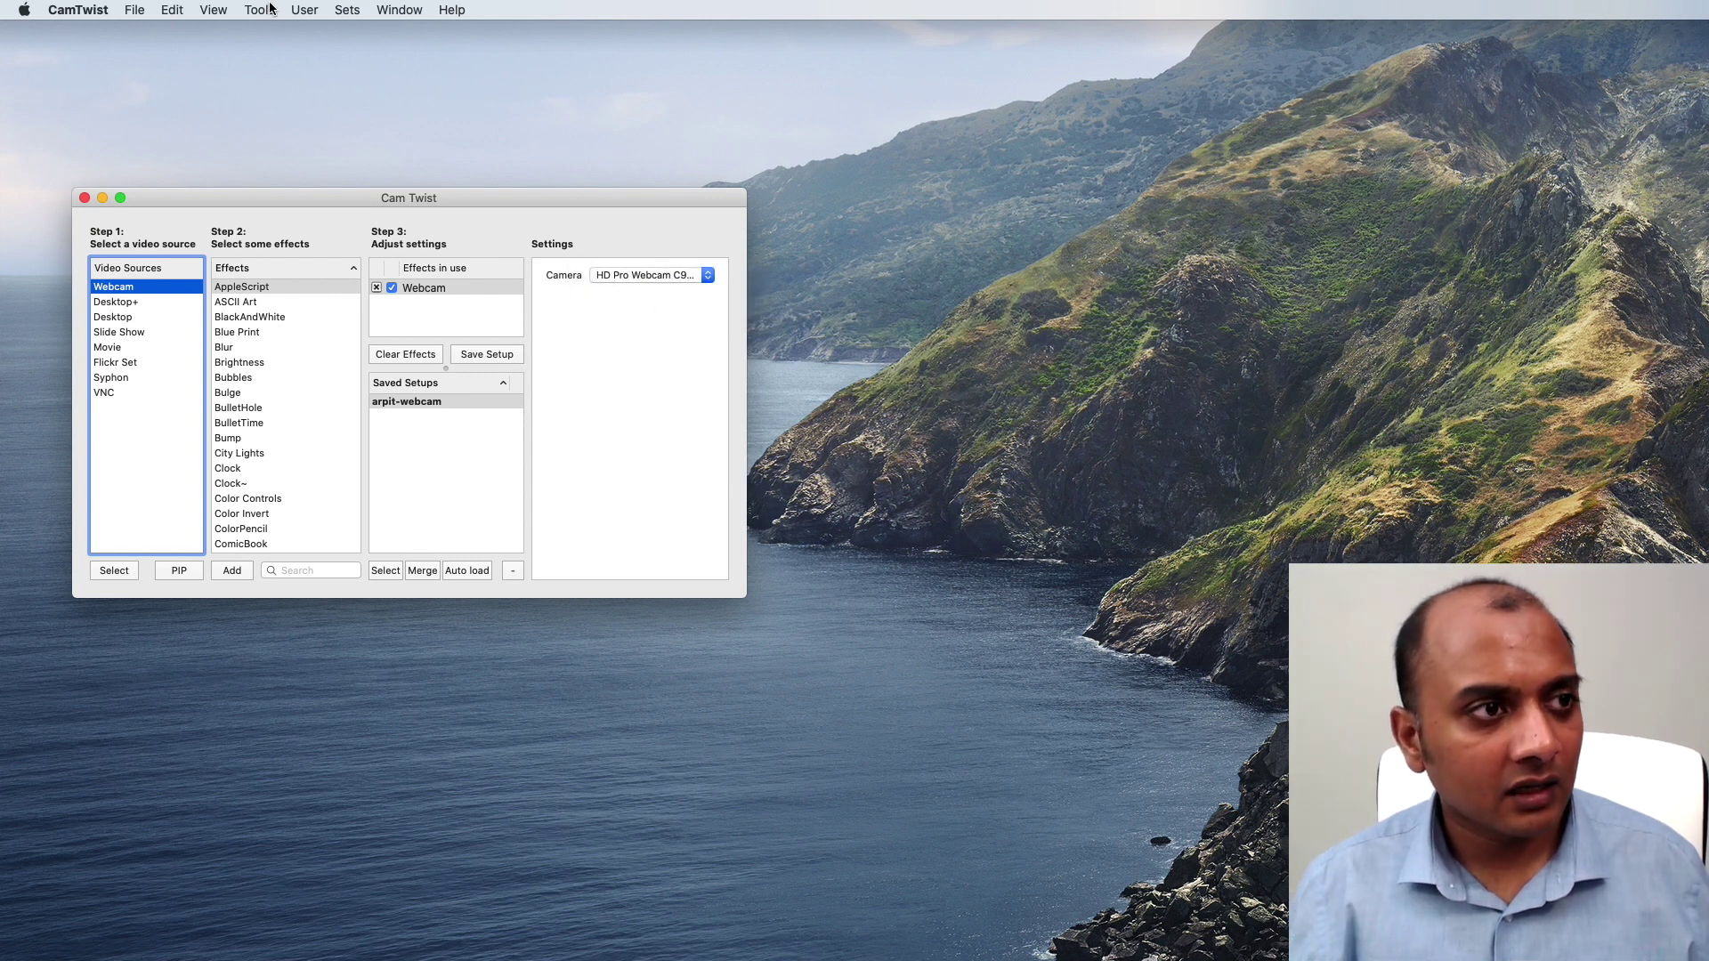
click(212, 10)
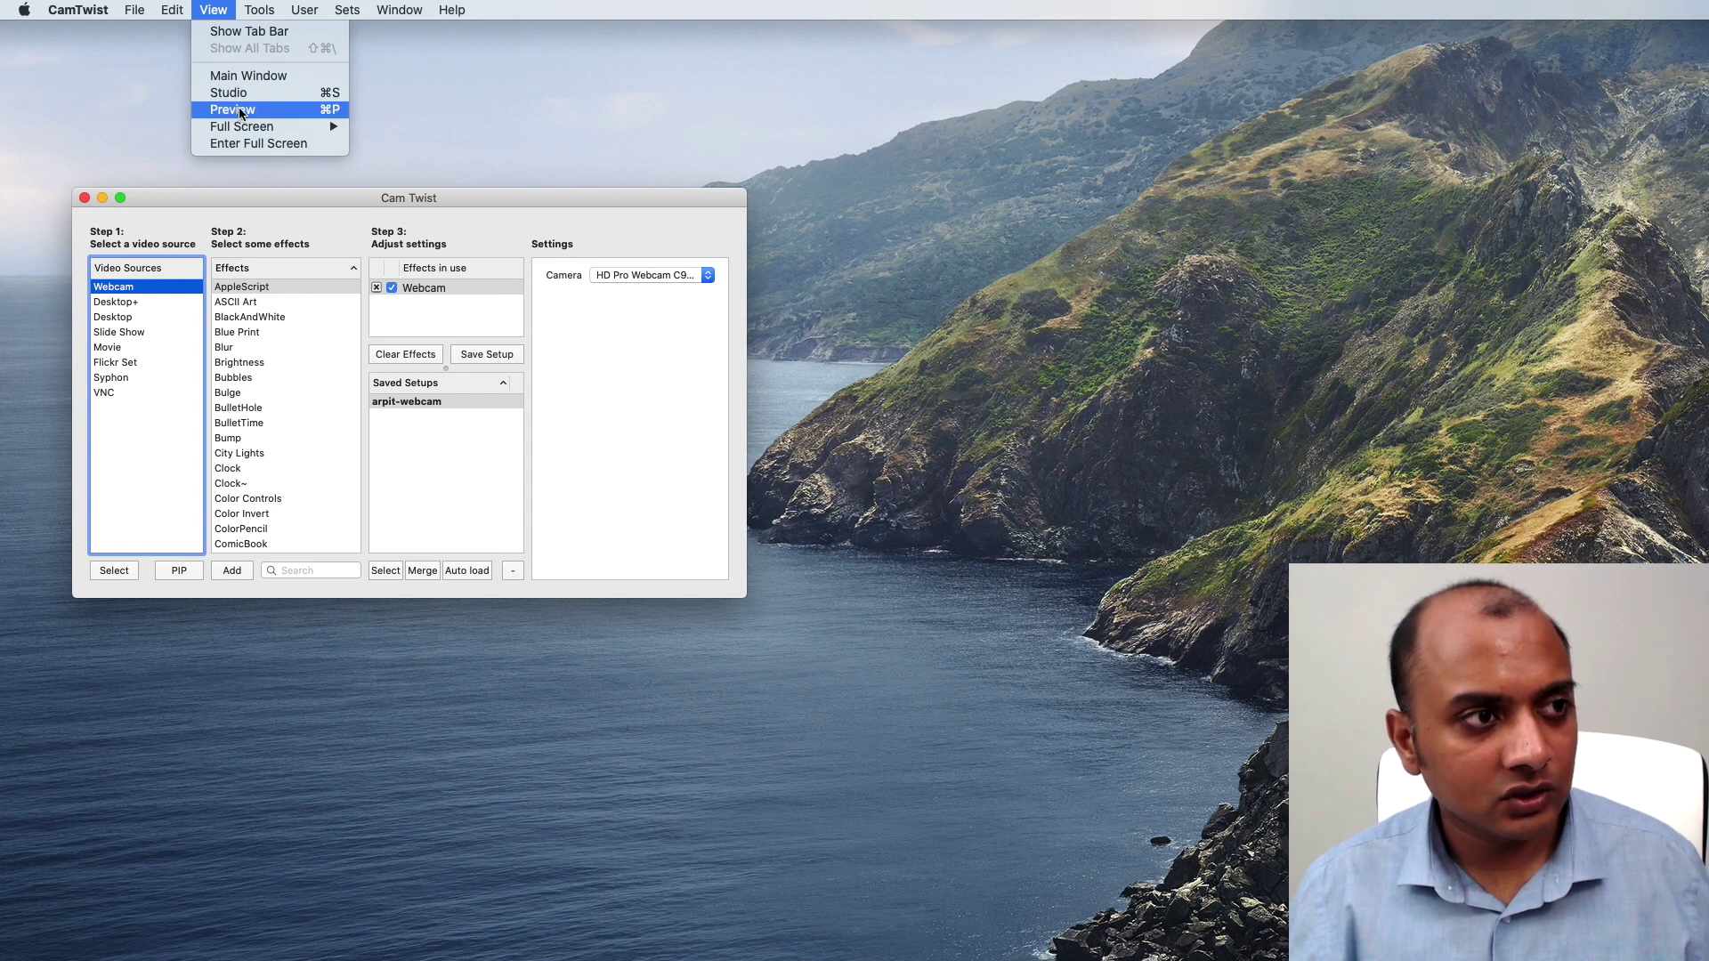
click(274, 111)
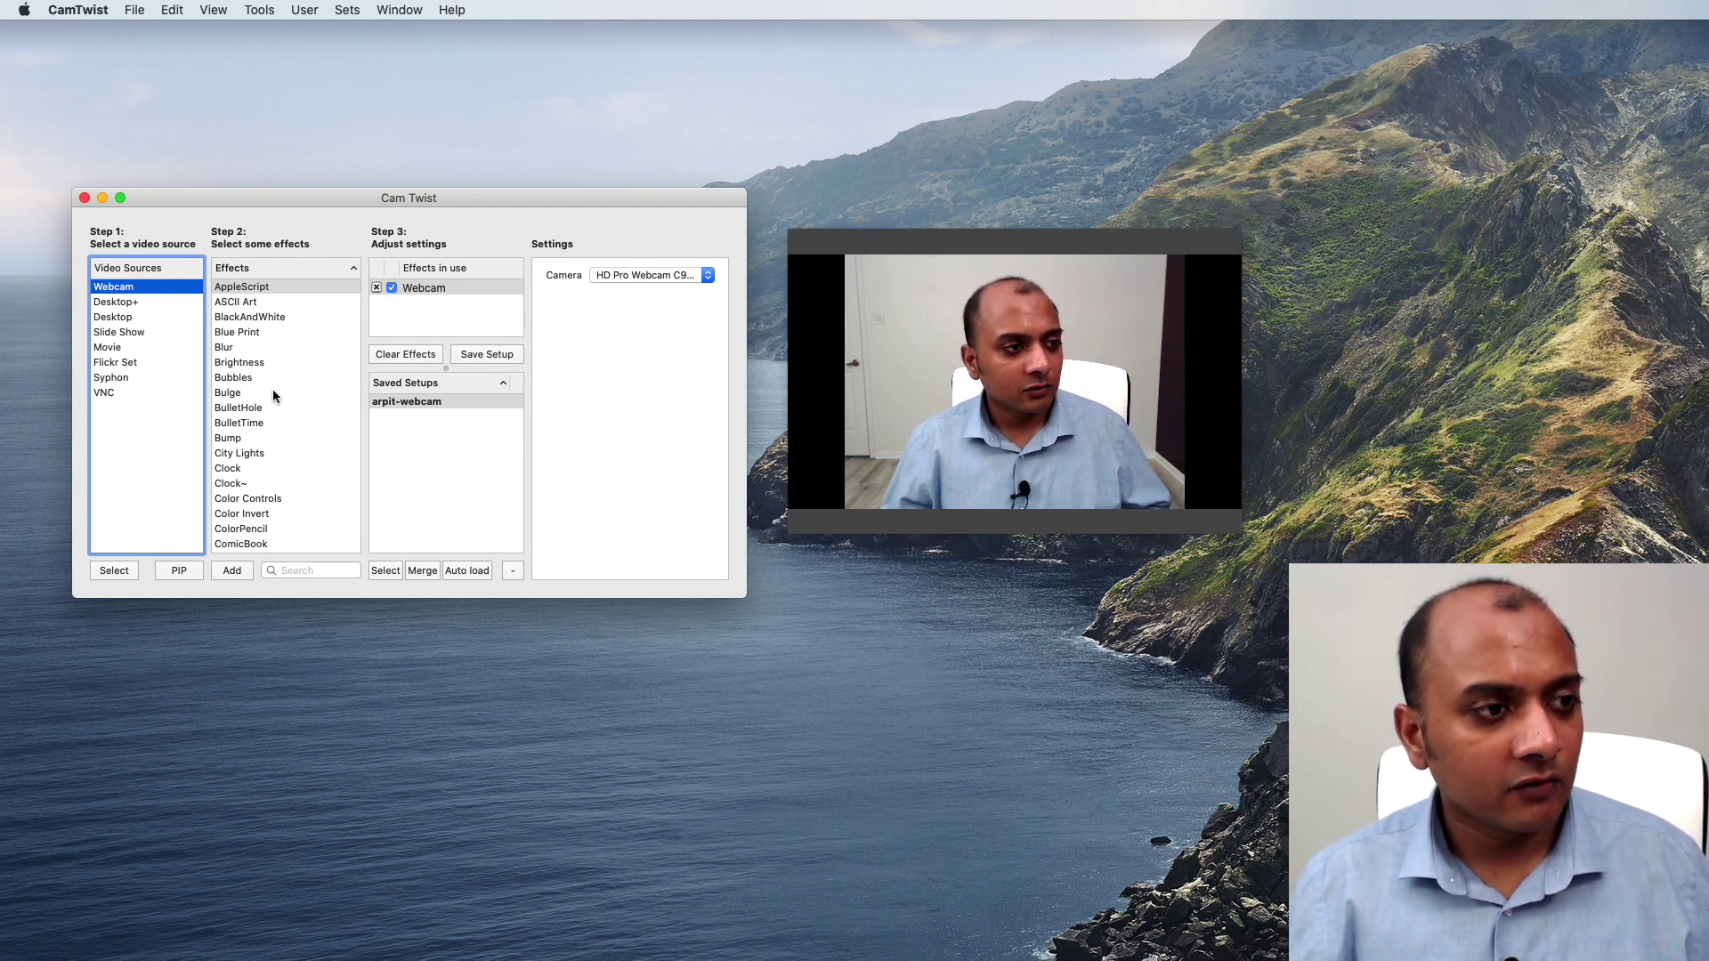
scroll(273, 388, down, 5)
scroll(273, 388, up, 5)
click(375, 301)
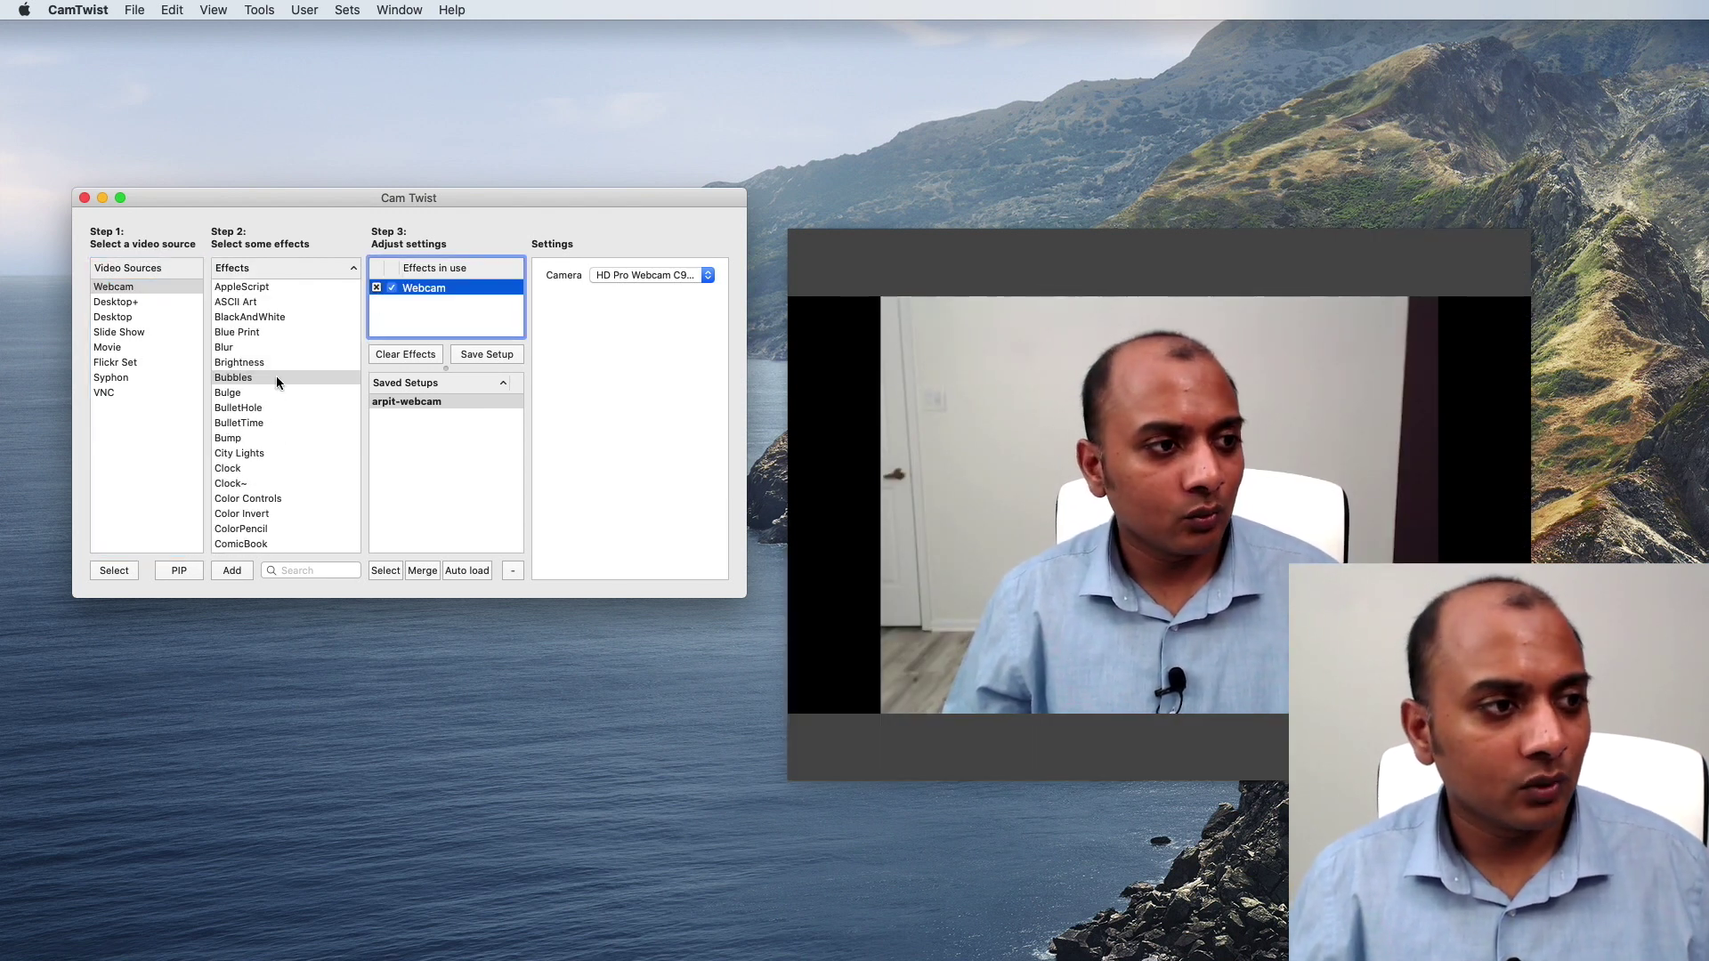
- Add the Image Overlay effect to the webcam video and load "MediaAgility Logo (1).png" as its image
scroll(246, 478, down, 2)
scroll(246, 478, down, 10)
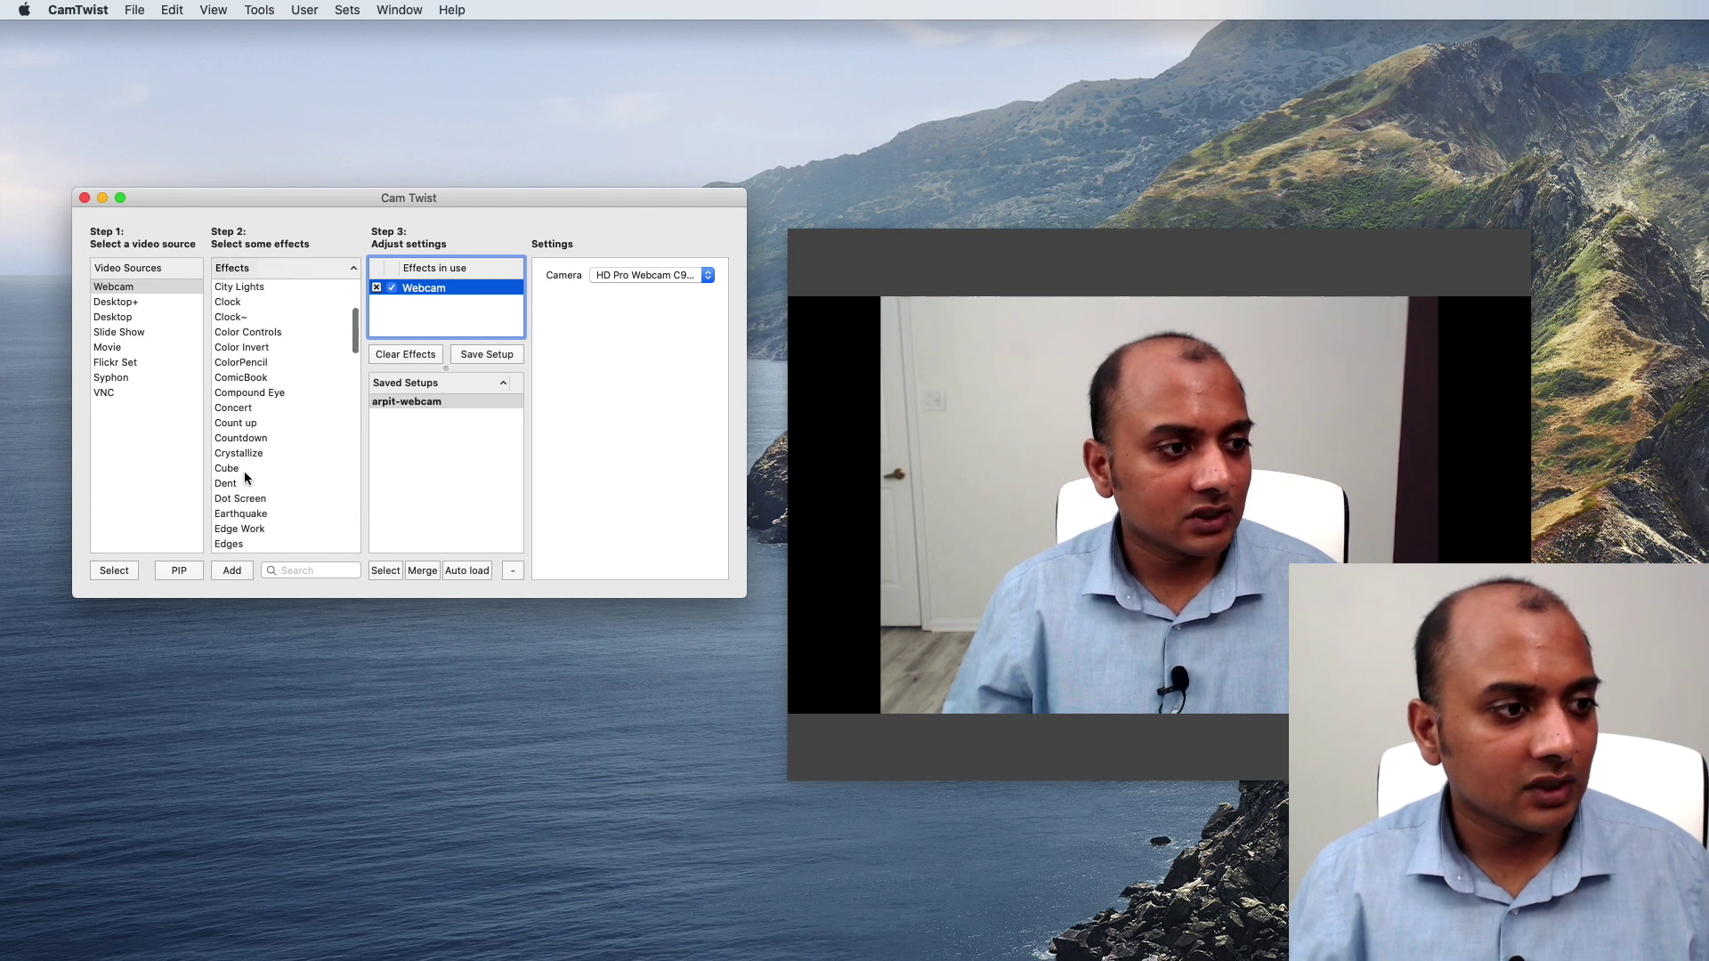
scroll(246, 479, down, 2)
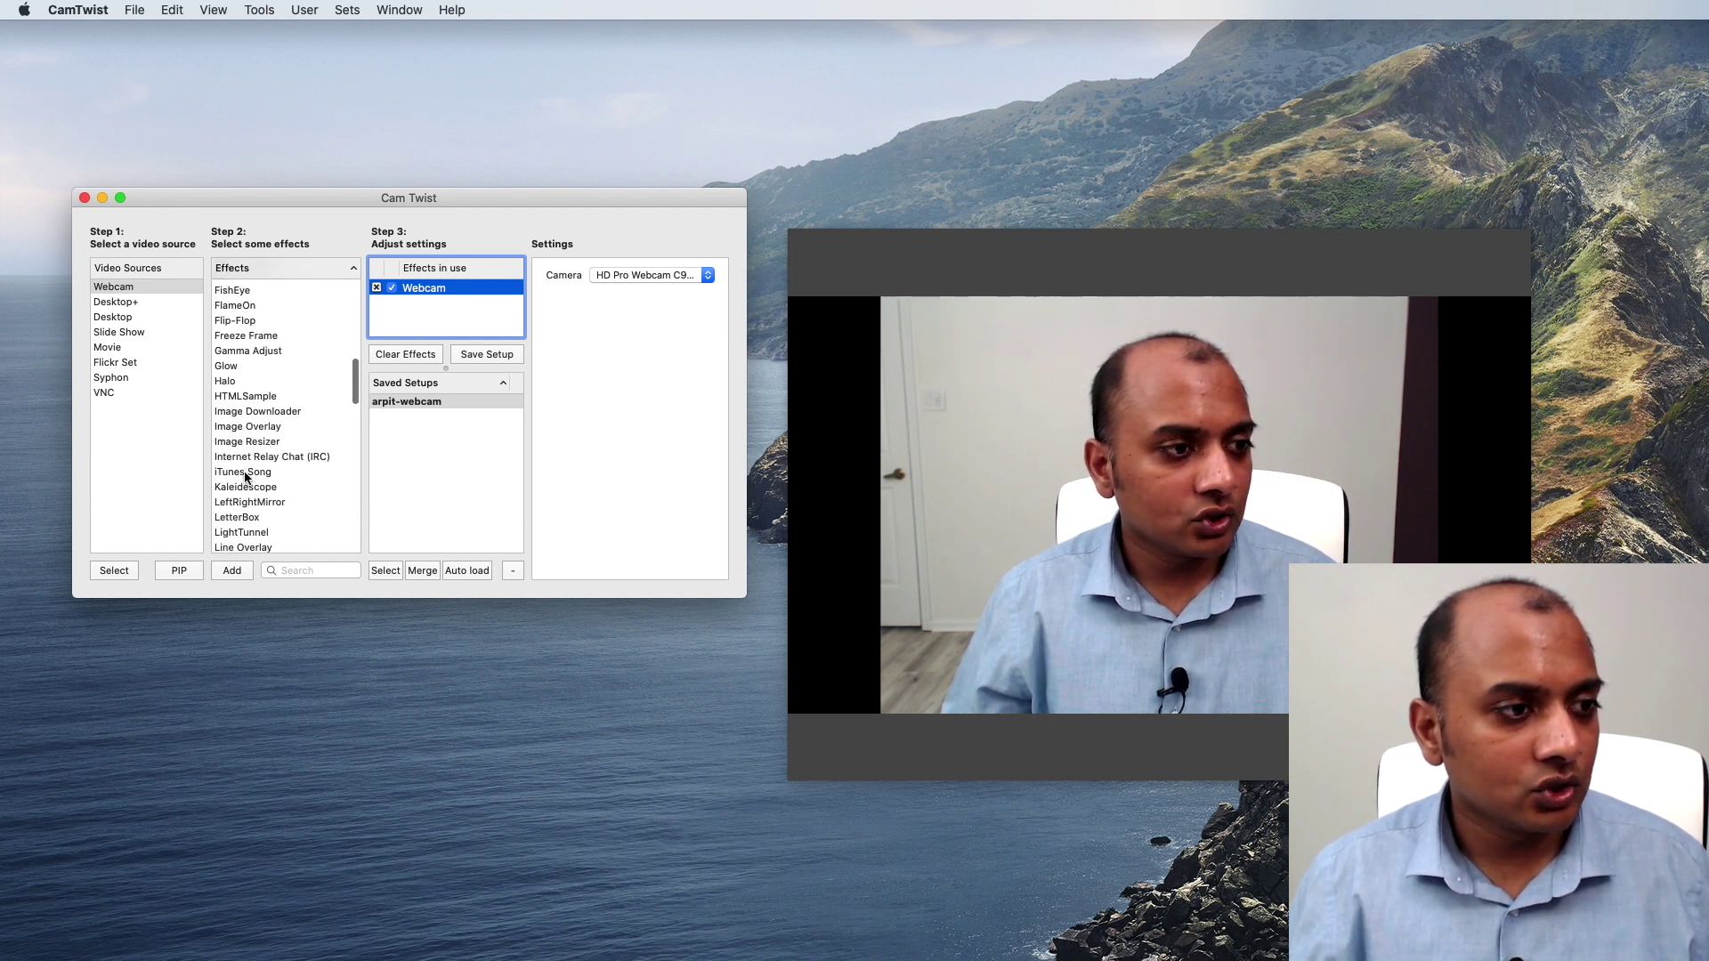
click(258, 427)
drag(259, 432, 428, 304)
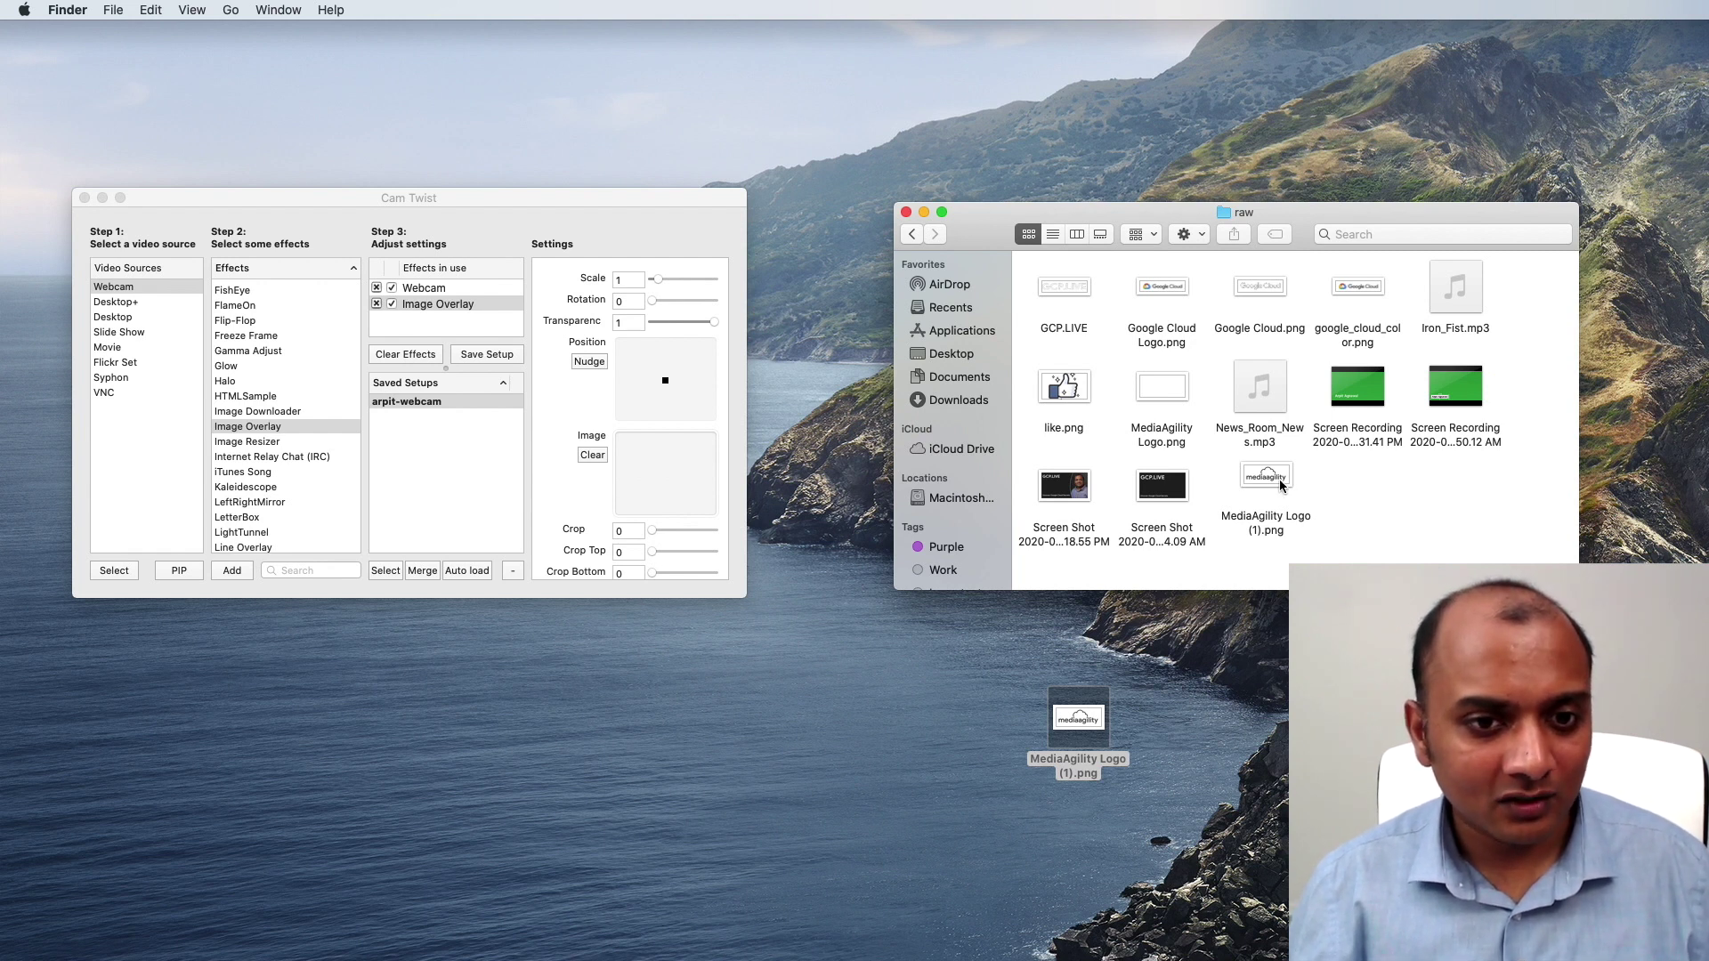
drag(1279, 485, 653, 471)
click(906, 211)
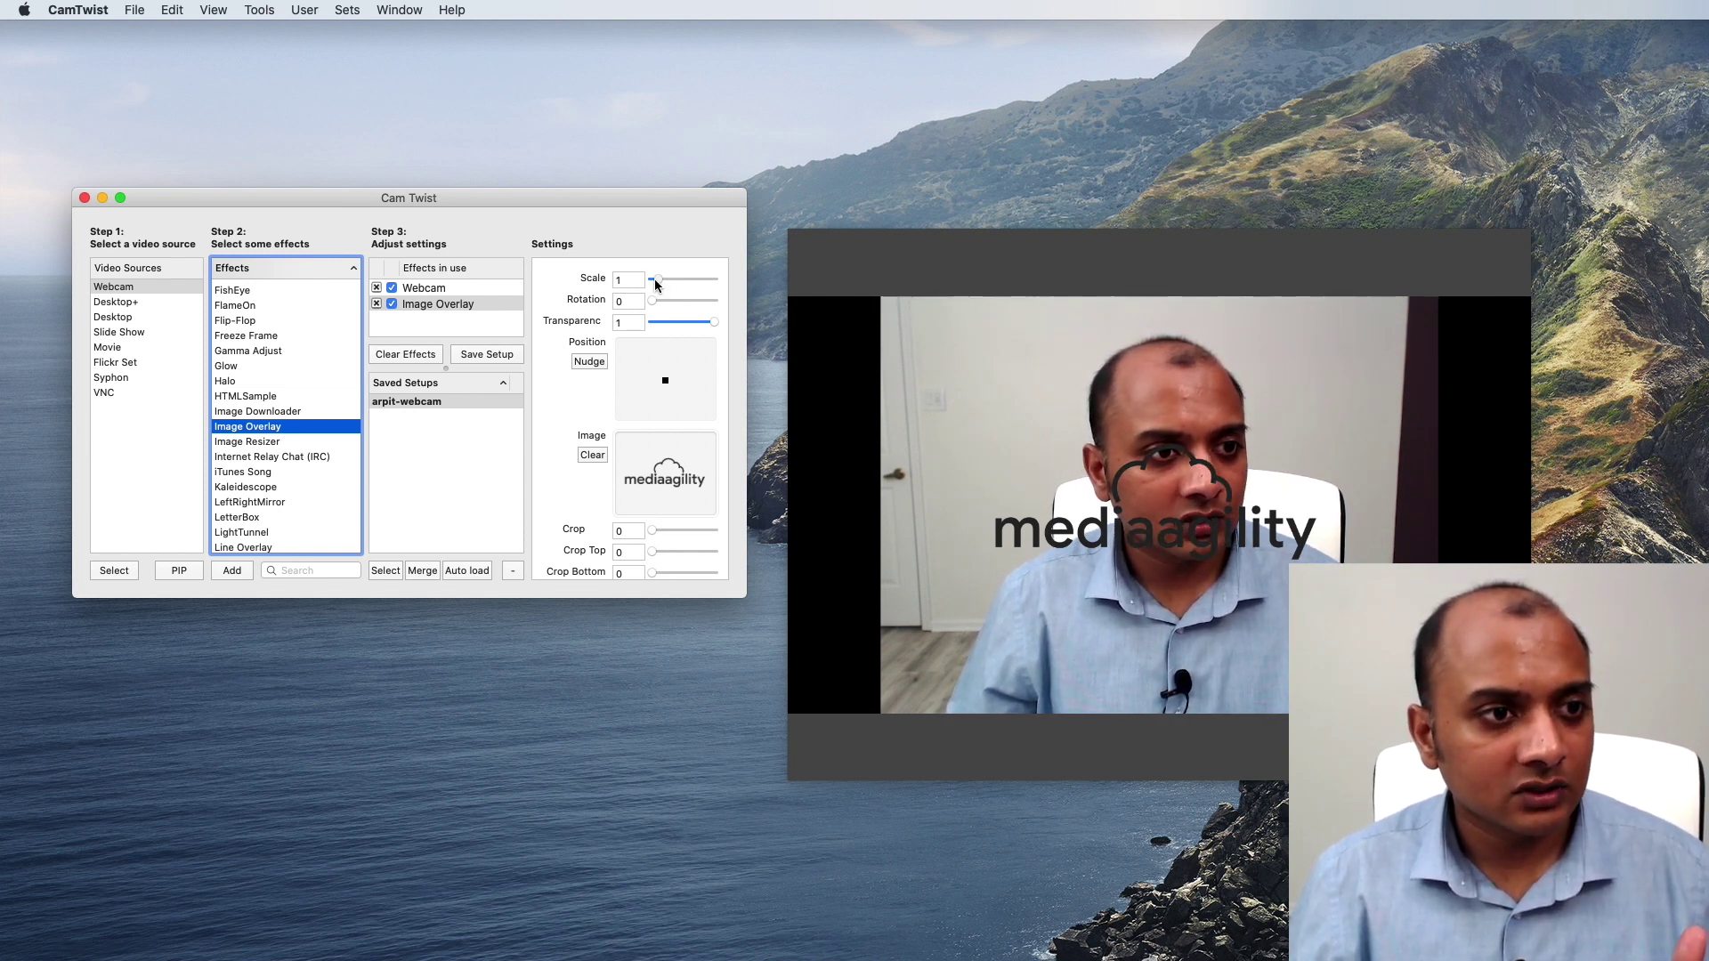
- Reduce the overlay logo's scale to 0.55
drag(654, 279, 653, 279)
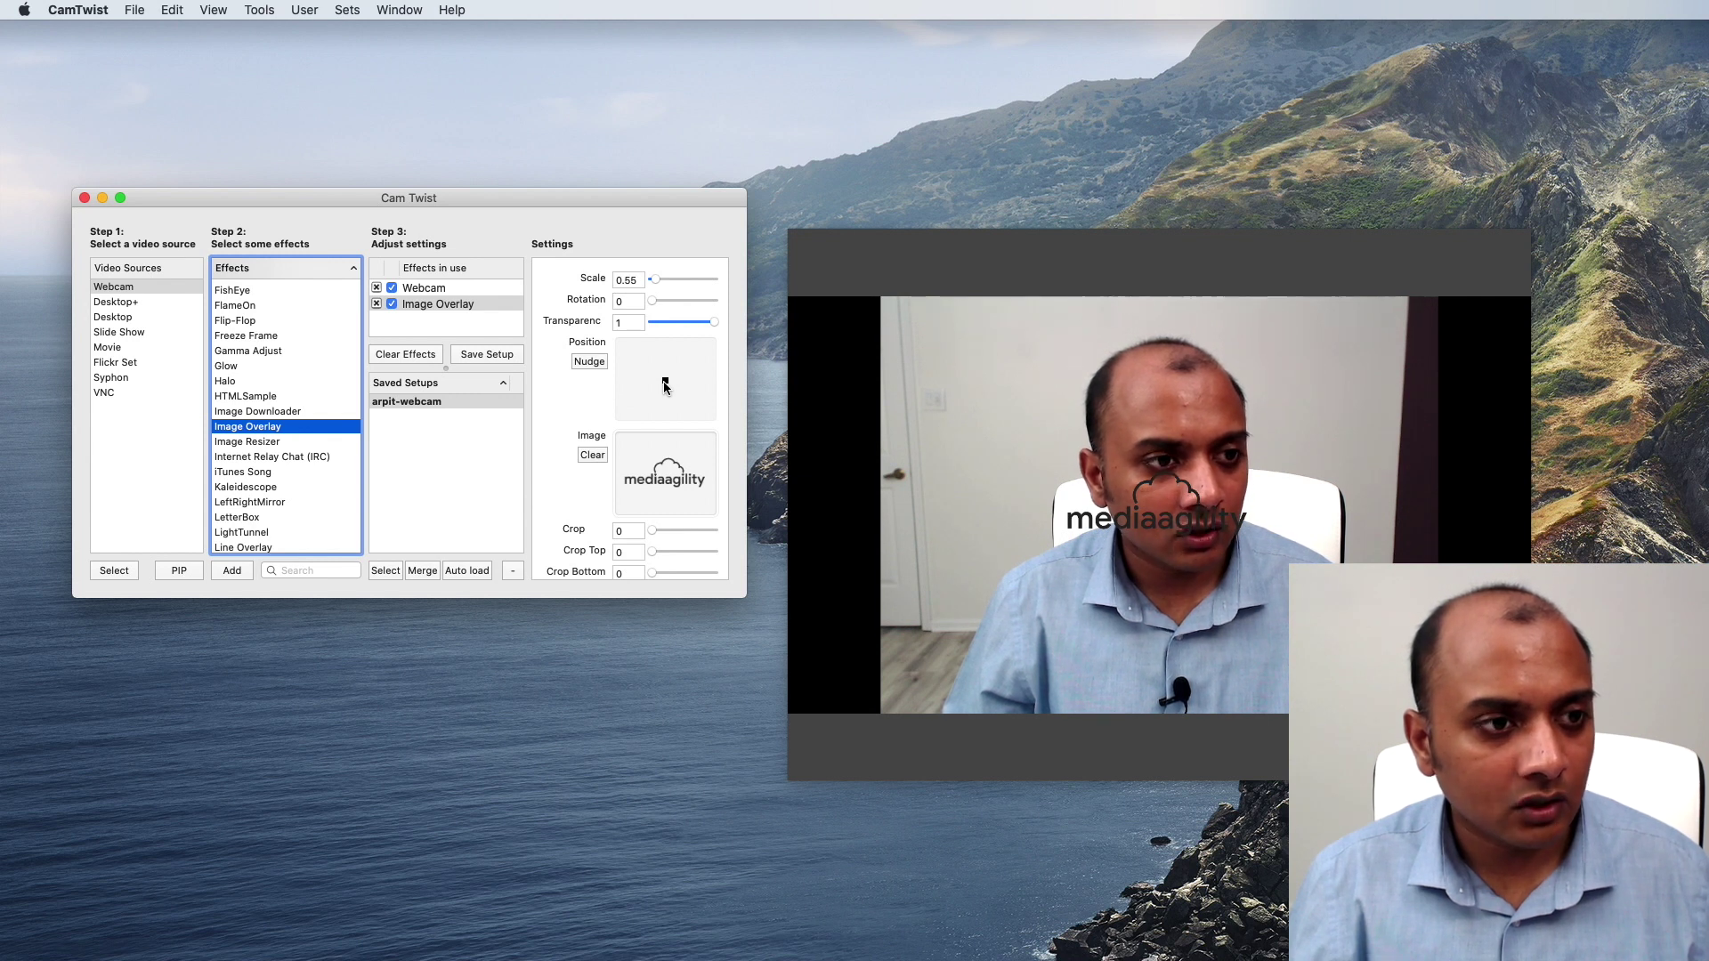
- Move the logo overlay to the blank wall in the upper-left part of the video and reduce its scale to 0.4
drag(666, 383, 645, 376)
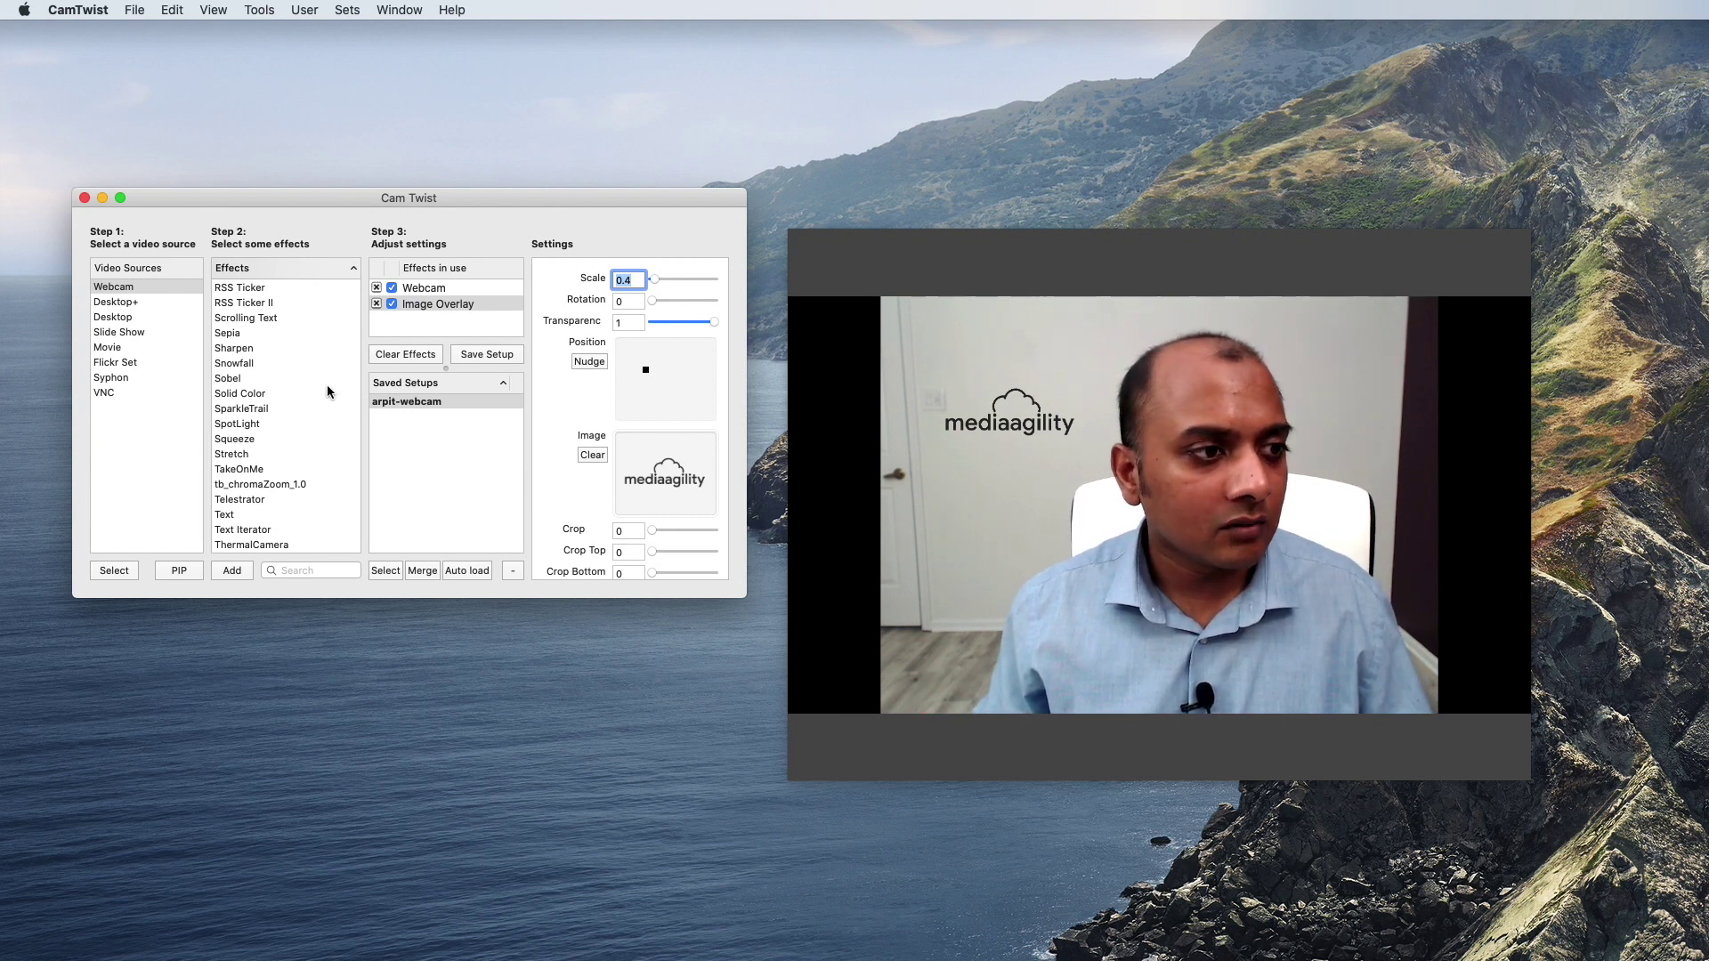
- Add the Text effect to the video and set its string to "Meet me at" followed by the presenter's website address
double_click(224, 514)
text(Meet me at http://arpit.)
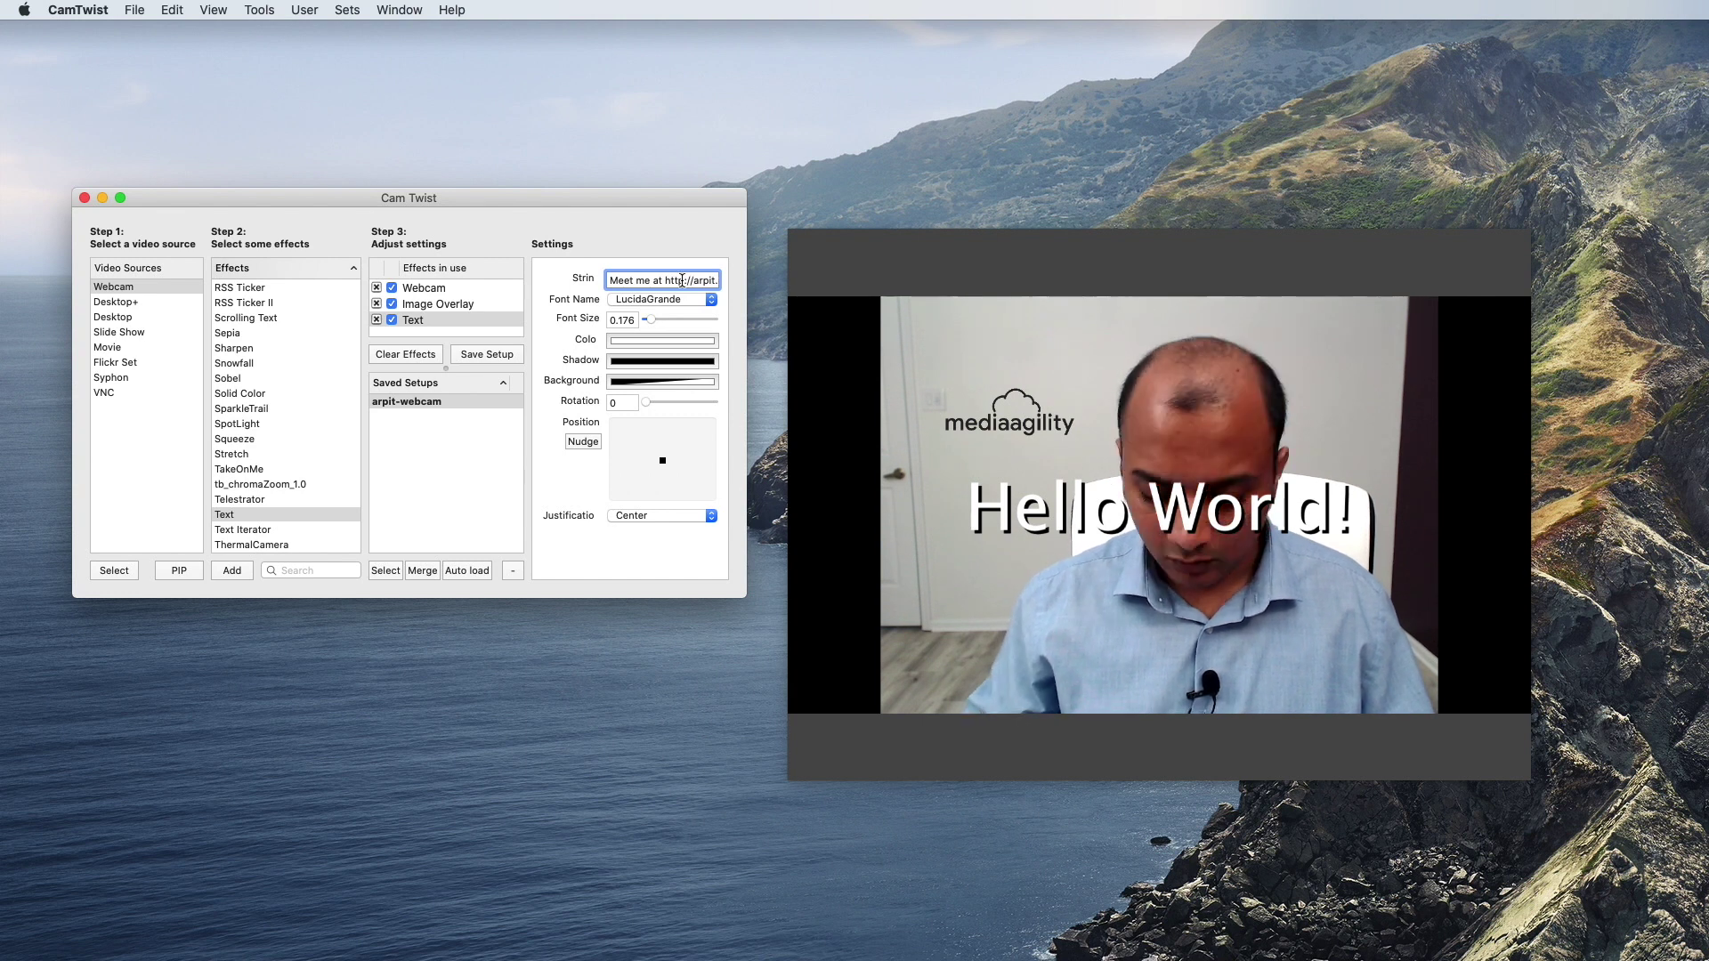
key(Return)
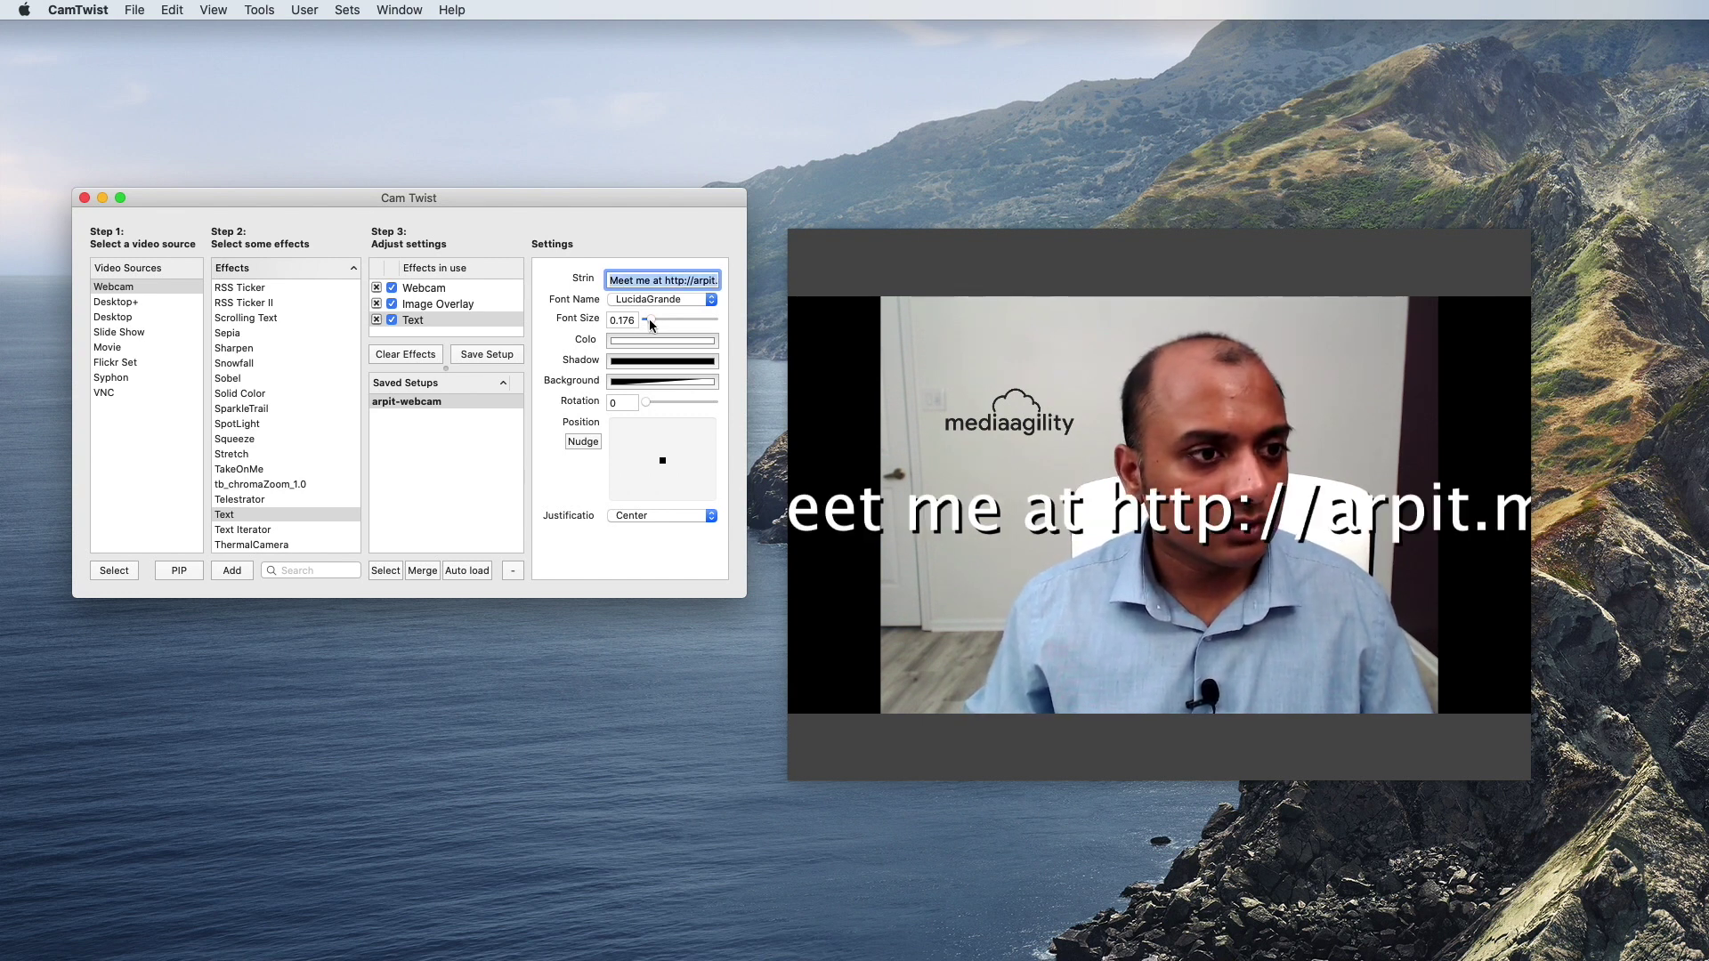
- Reduce the text's font size to 0.07, place it at the lower left of the video and make its colour grey with 54% opacity
drag(649, 319, 648, 318)
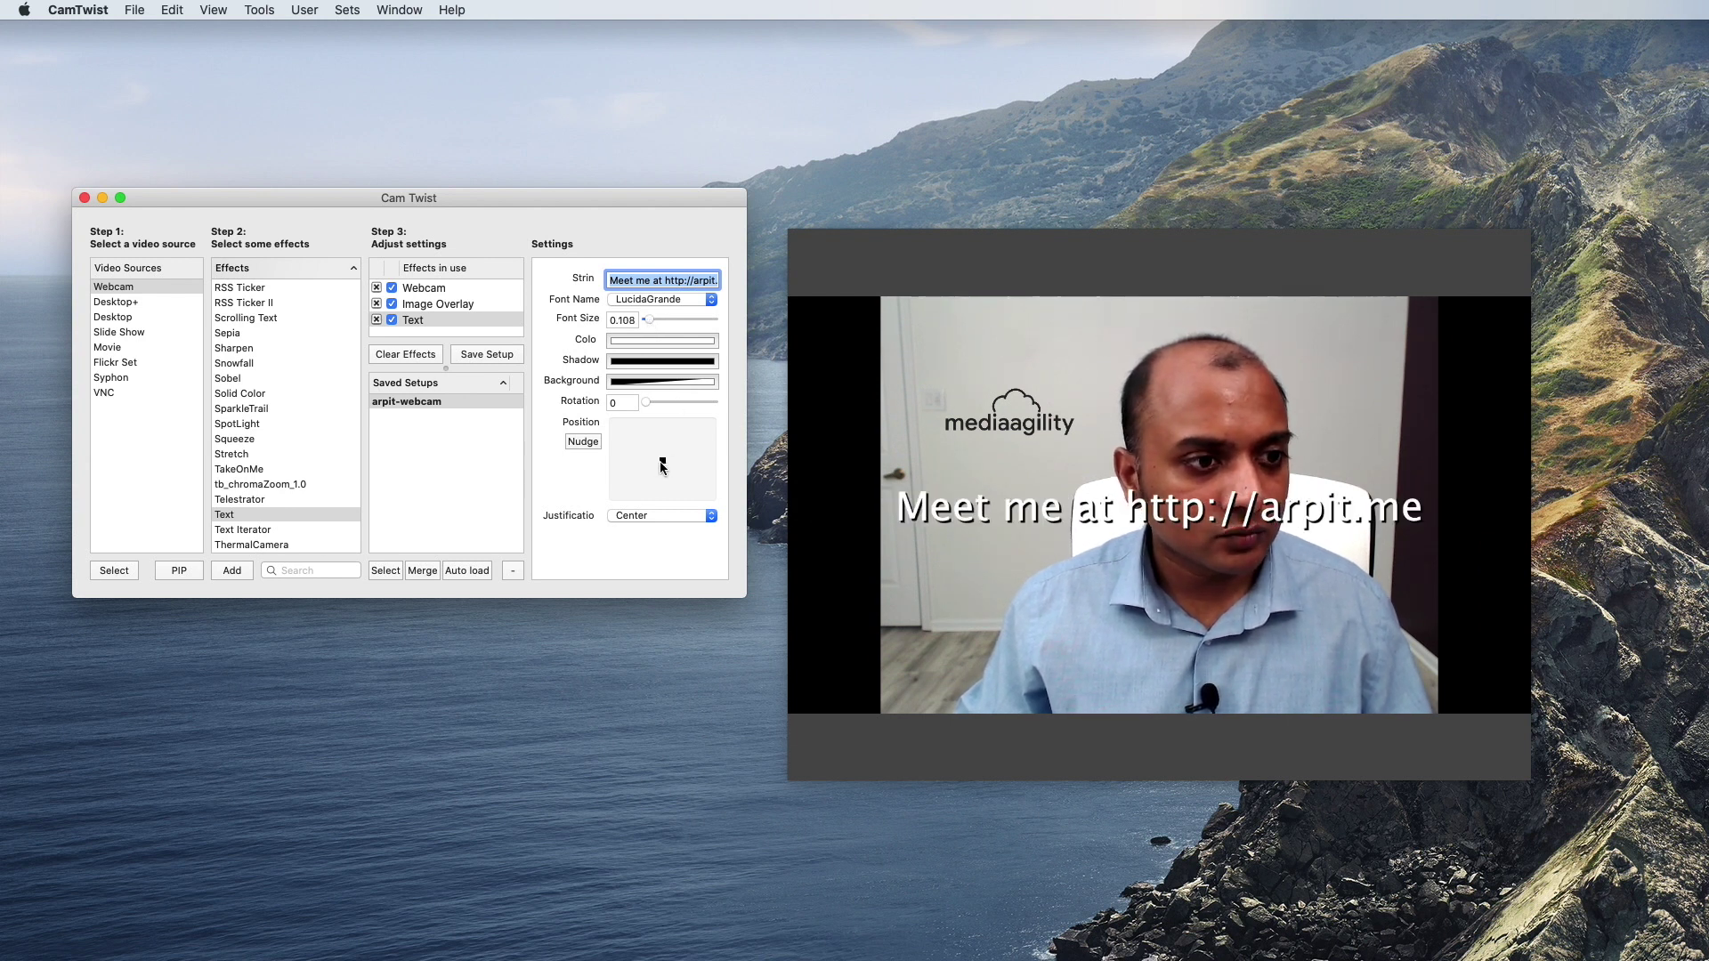
drag(663, 467, 660, 481)
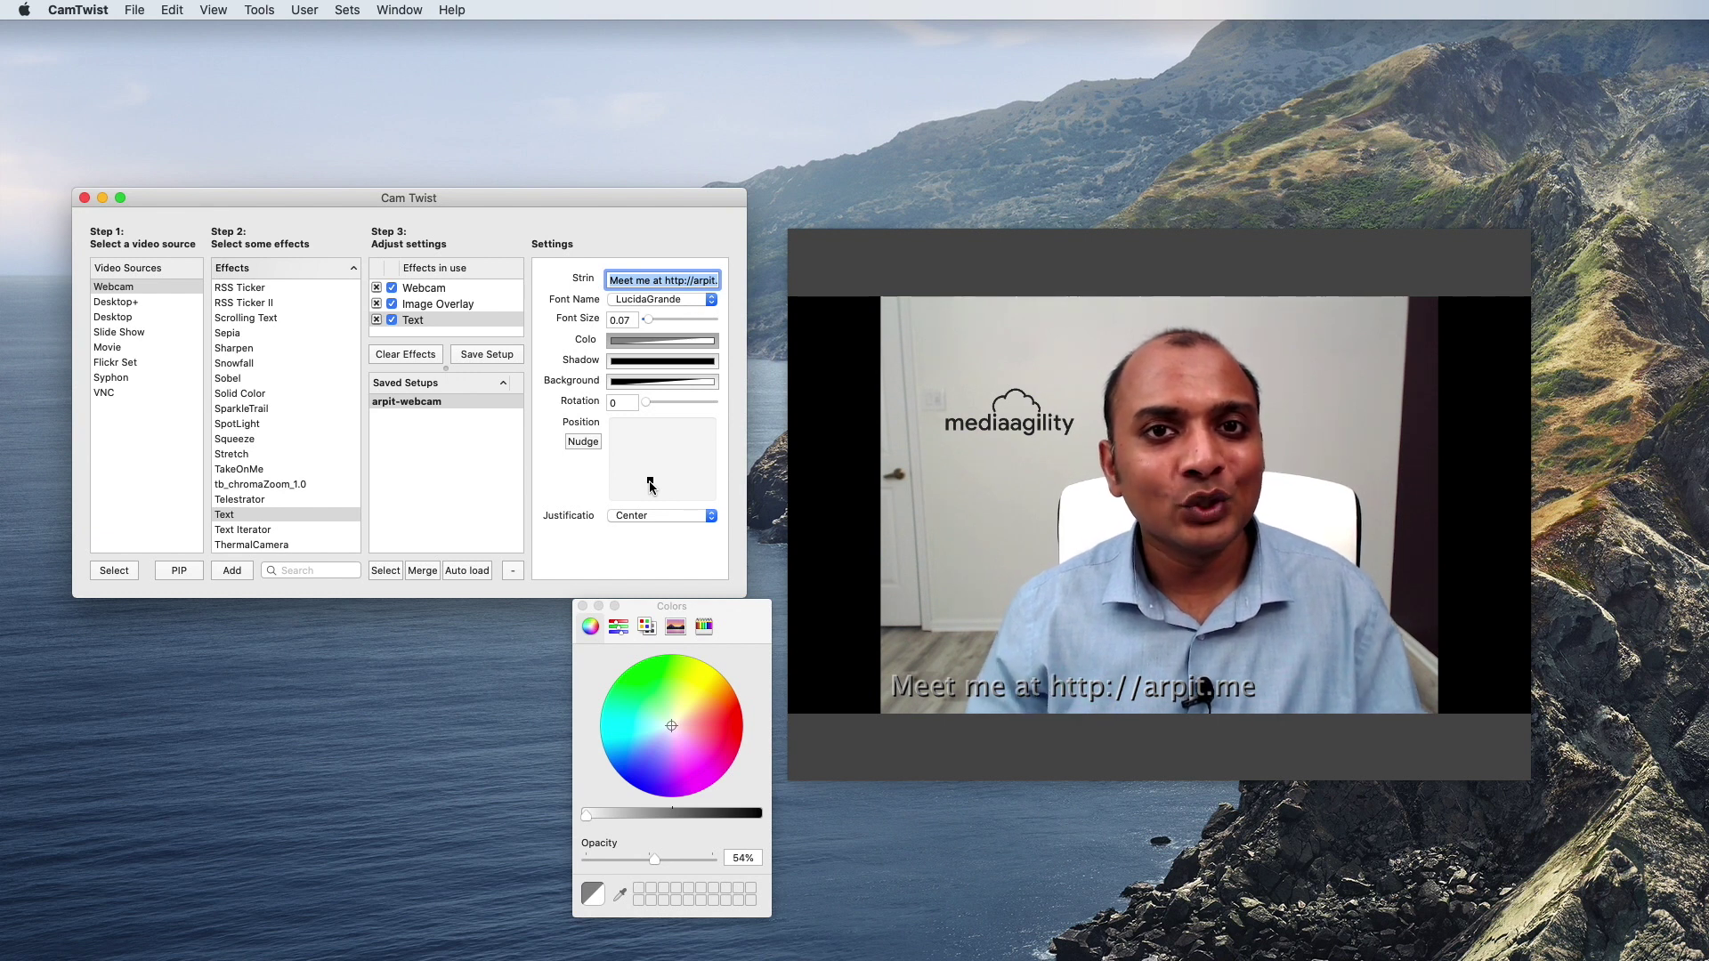
click(582, 606)
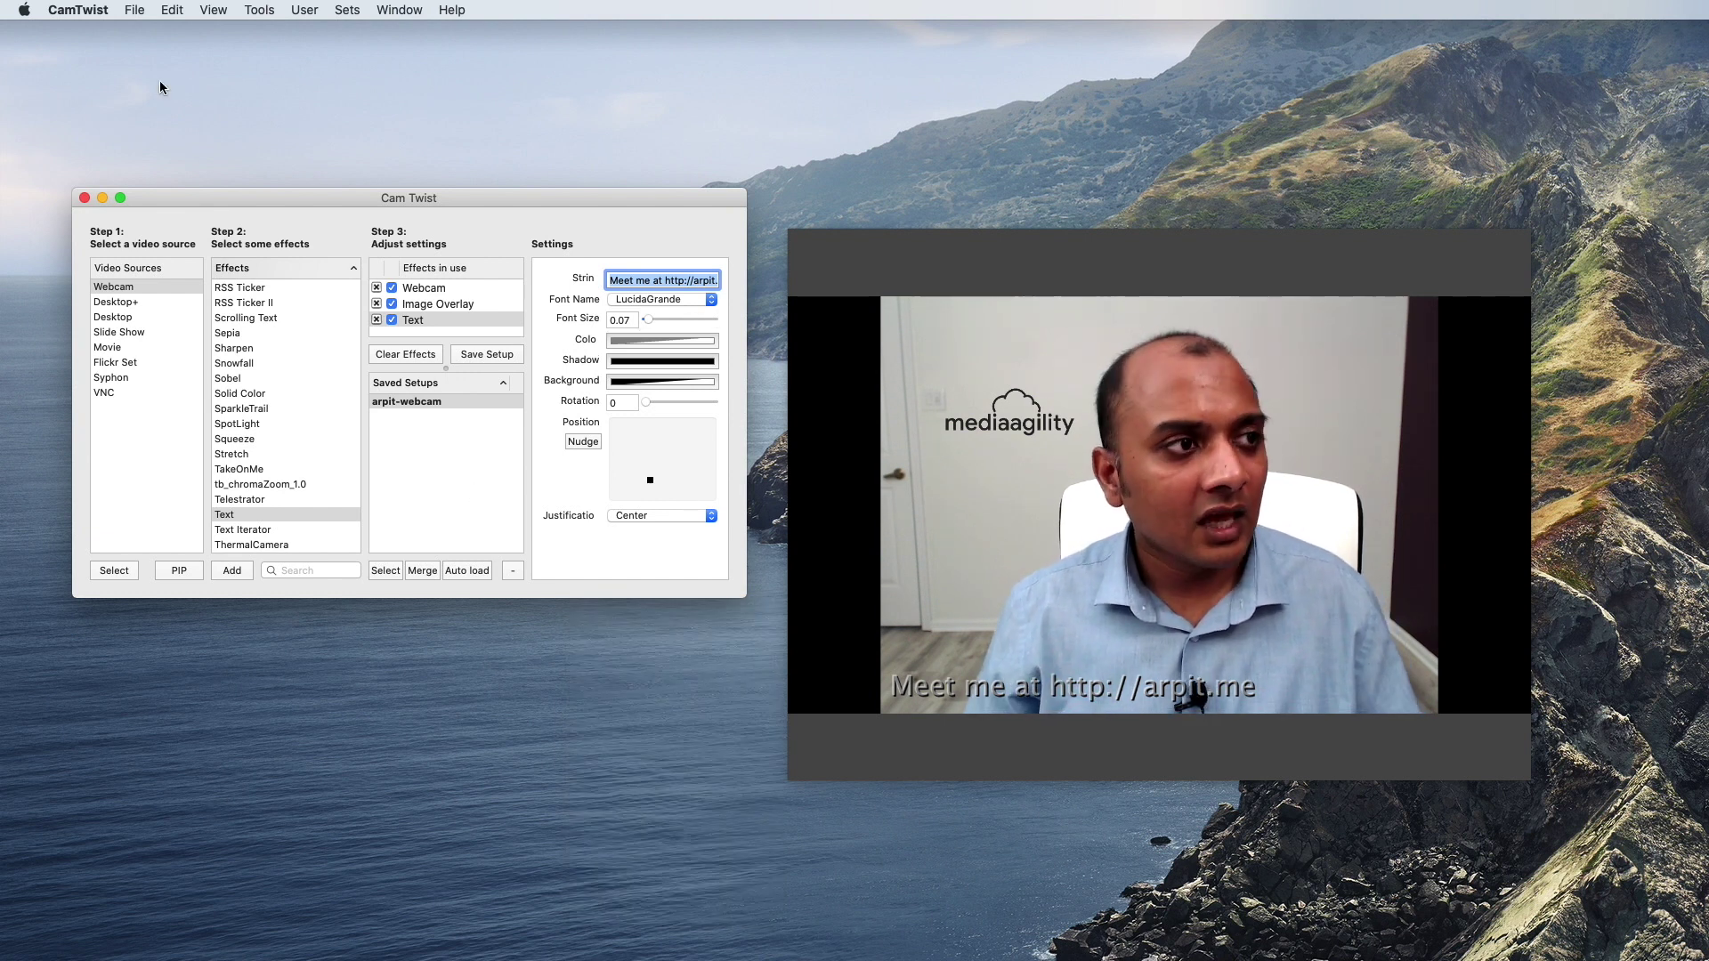
- Hide the CamTwist windows, switch to Chrome and open g.co/meet
click(79, 10)
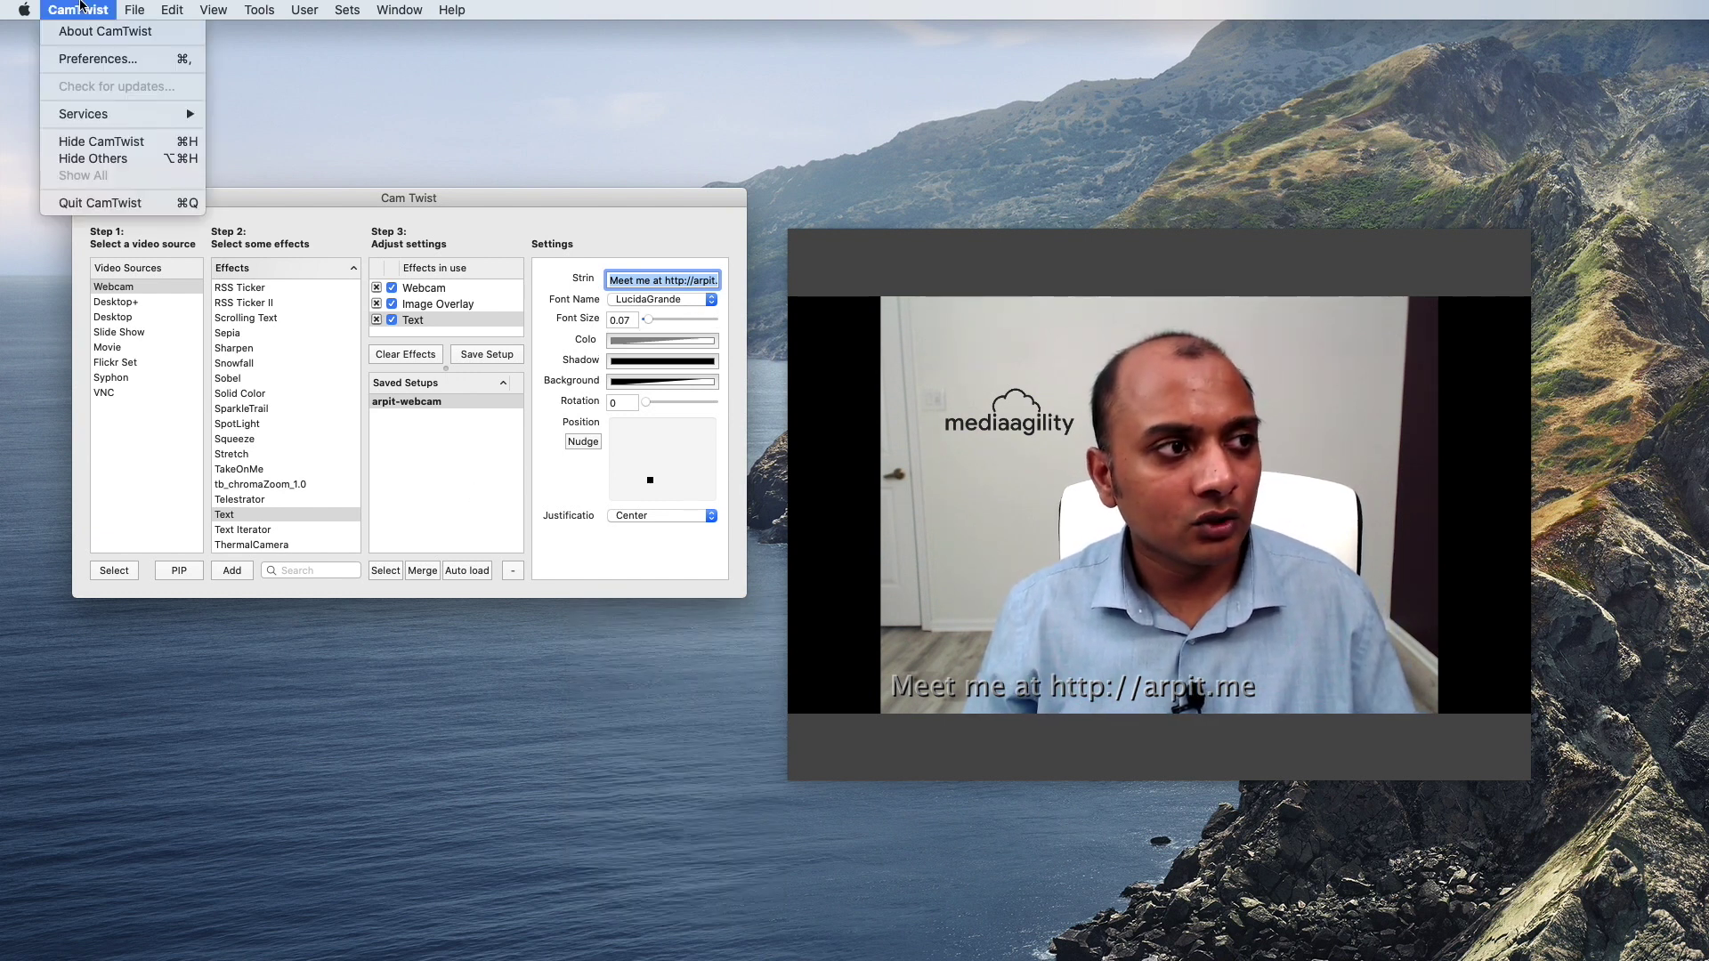
click(99, 142)
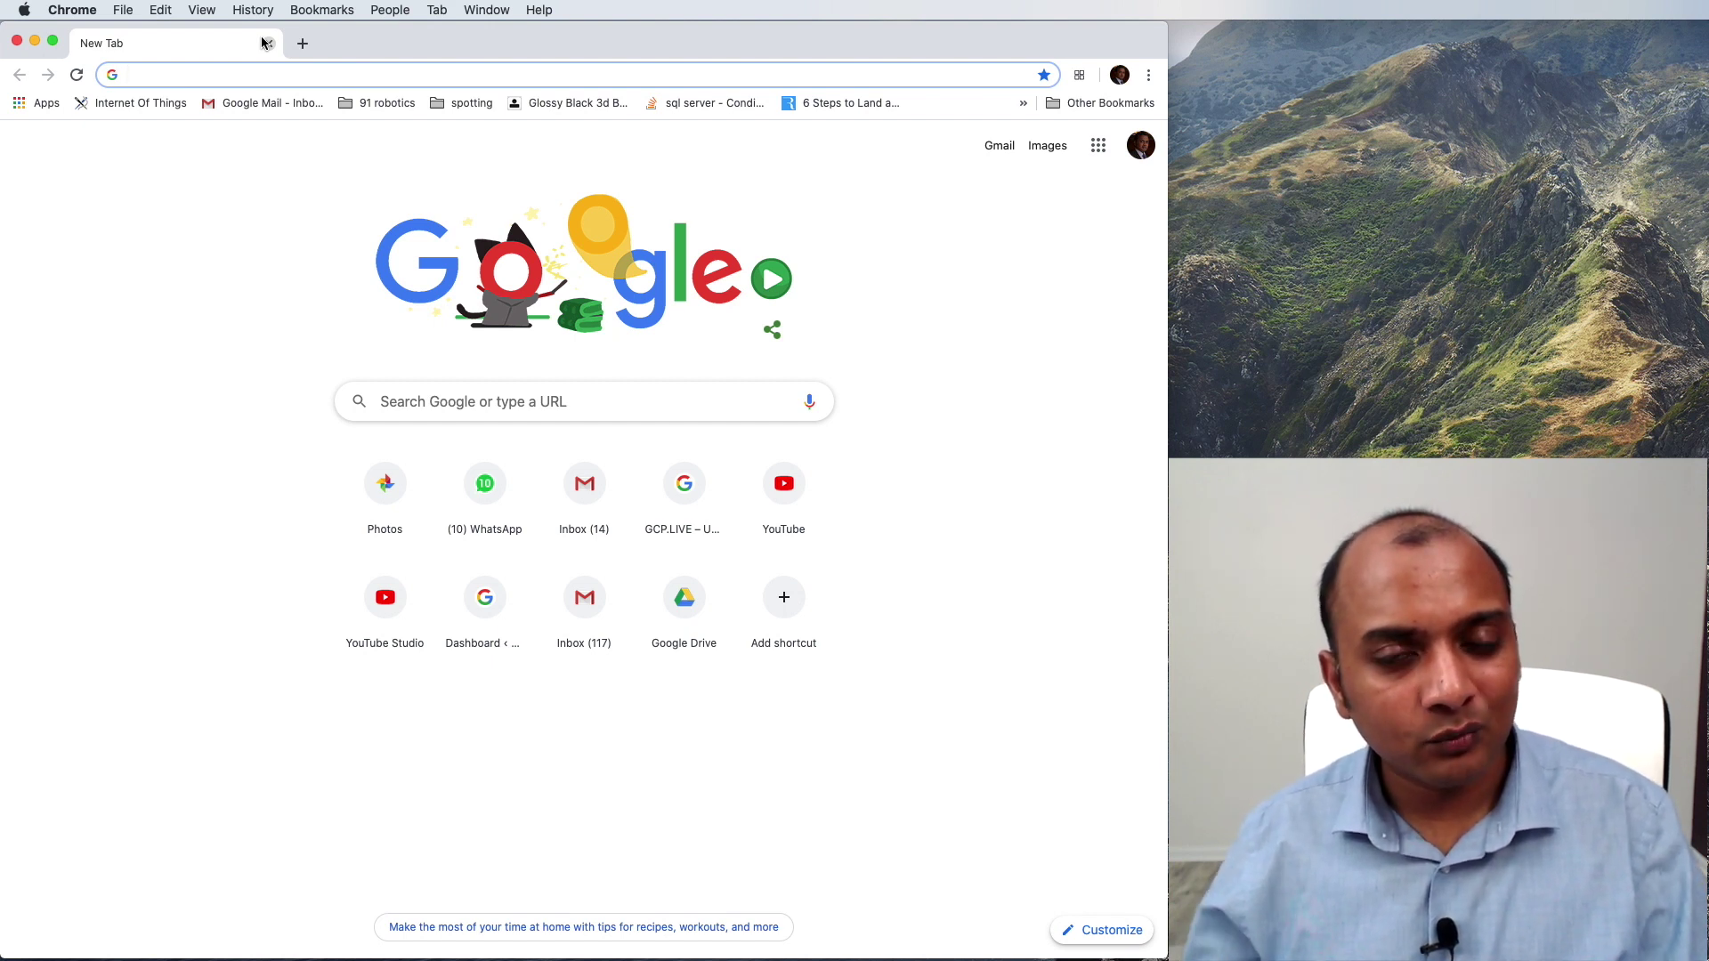
click(189, 228)
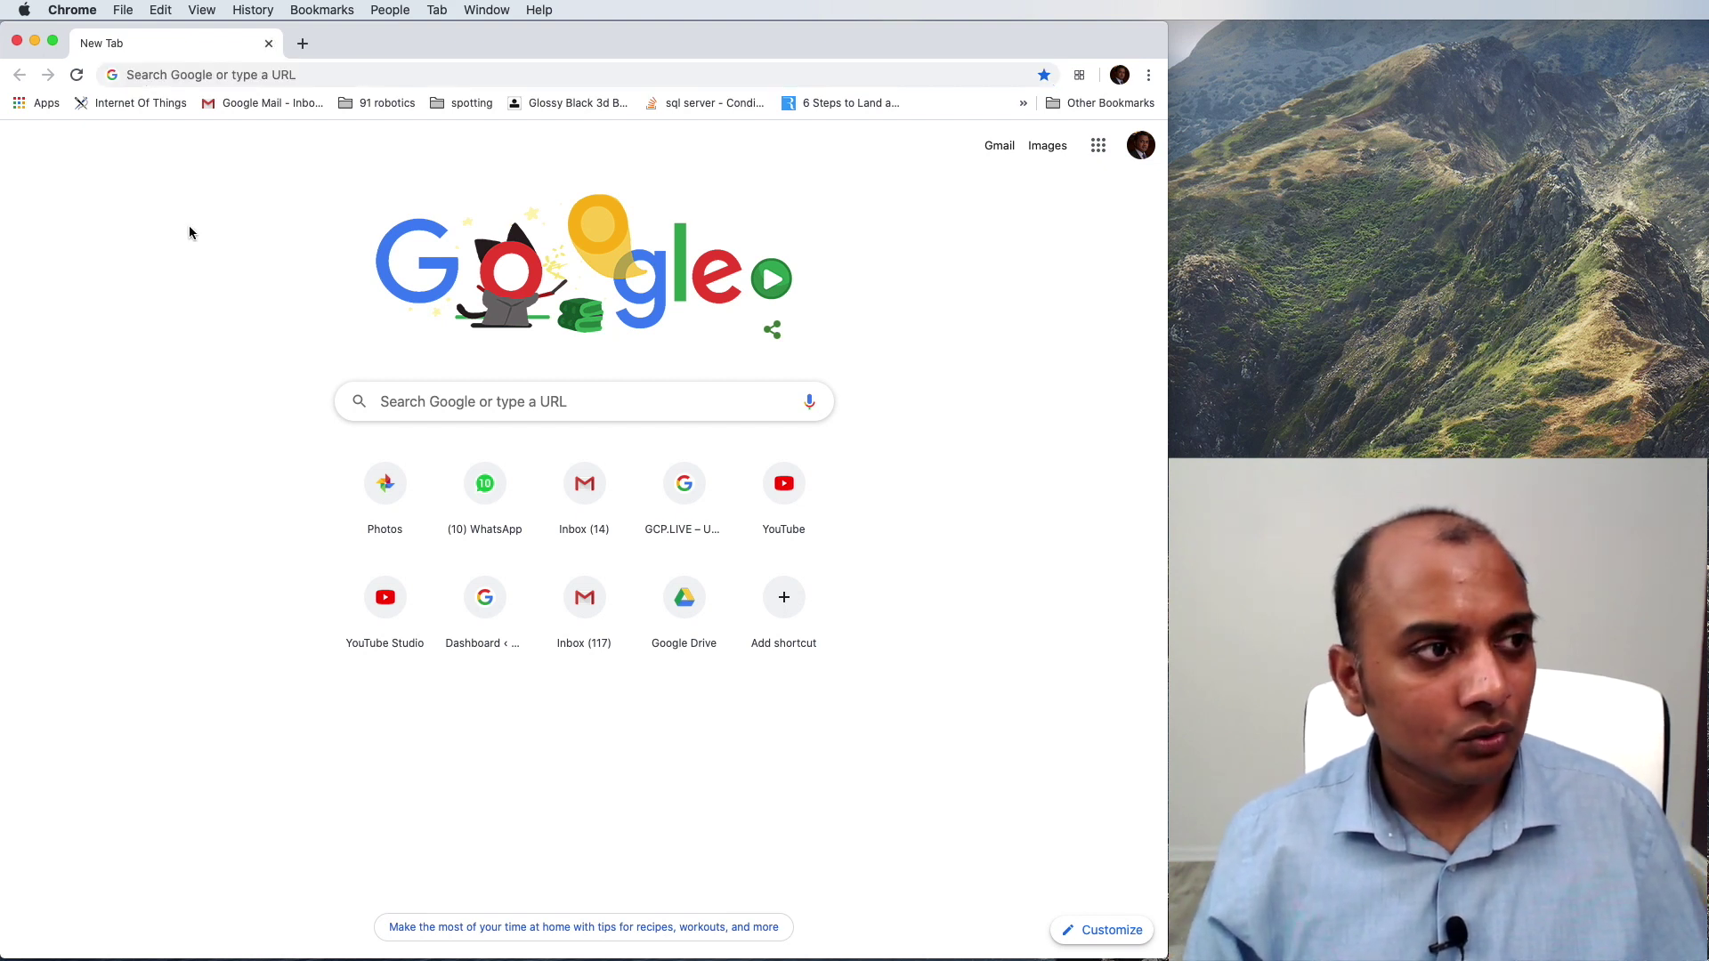
key(super+l)
text(g.co/meet)
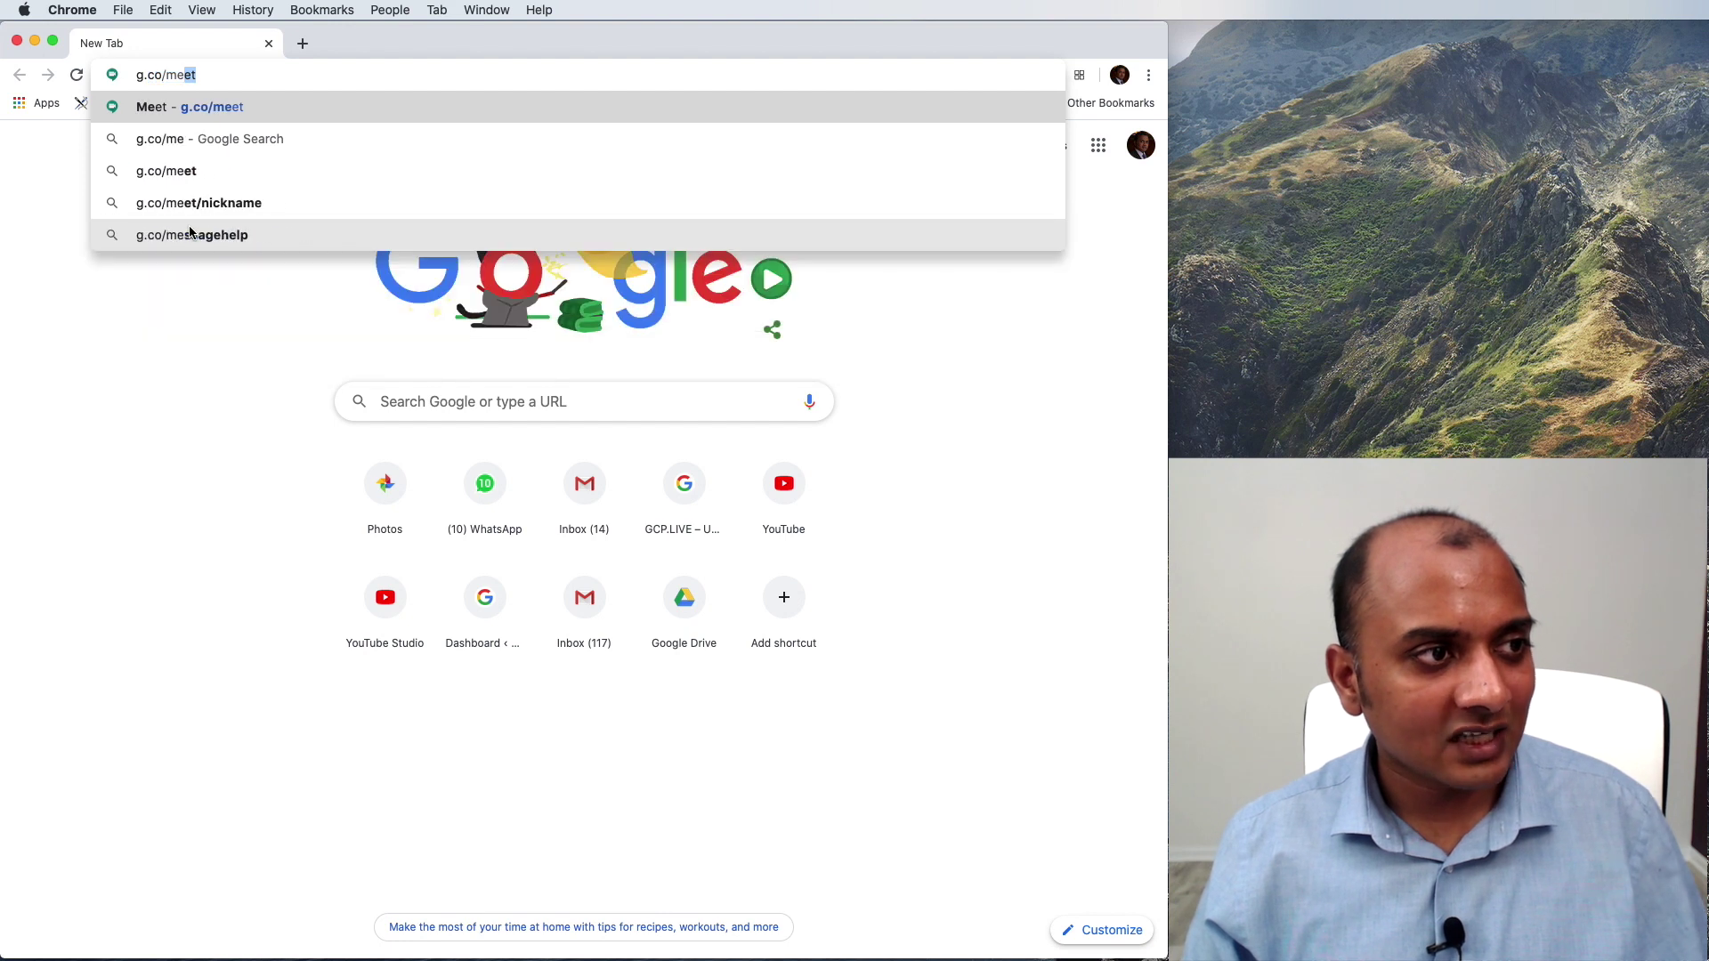
key(Return)
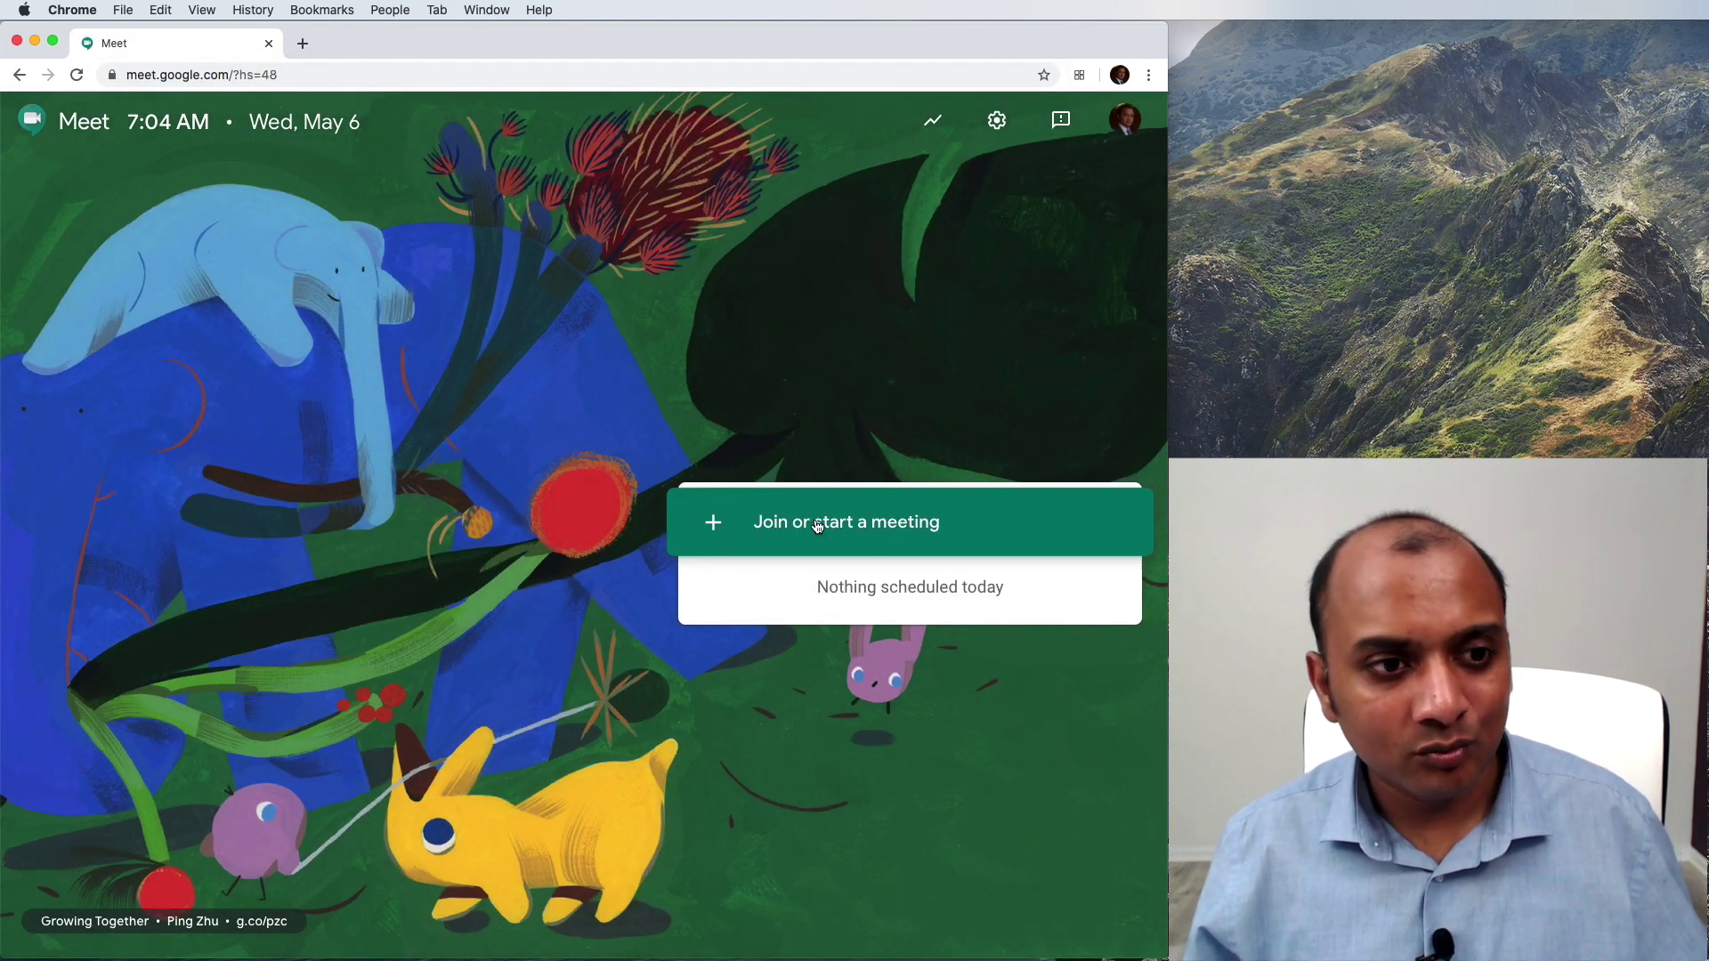
- Start a new Google Meet meeting and join it
click(817, 526)
click(715, 637)
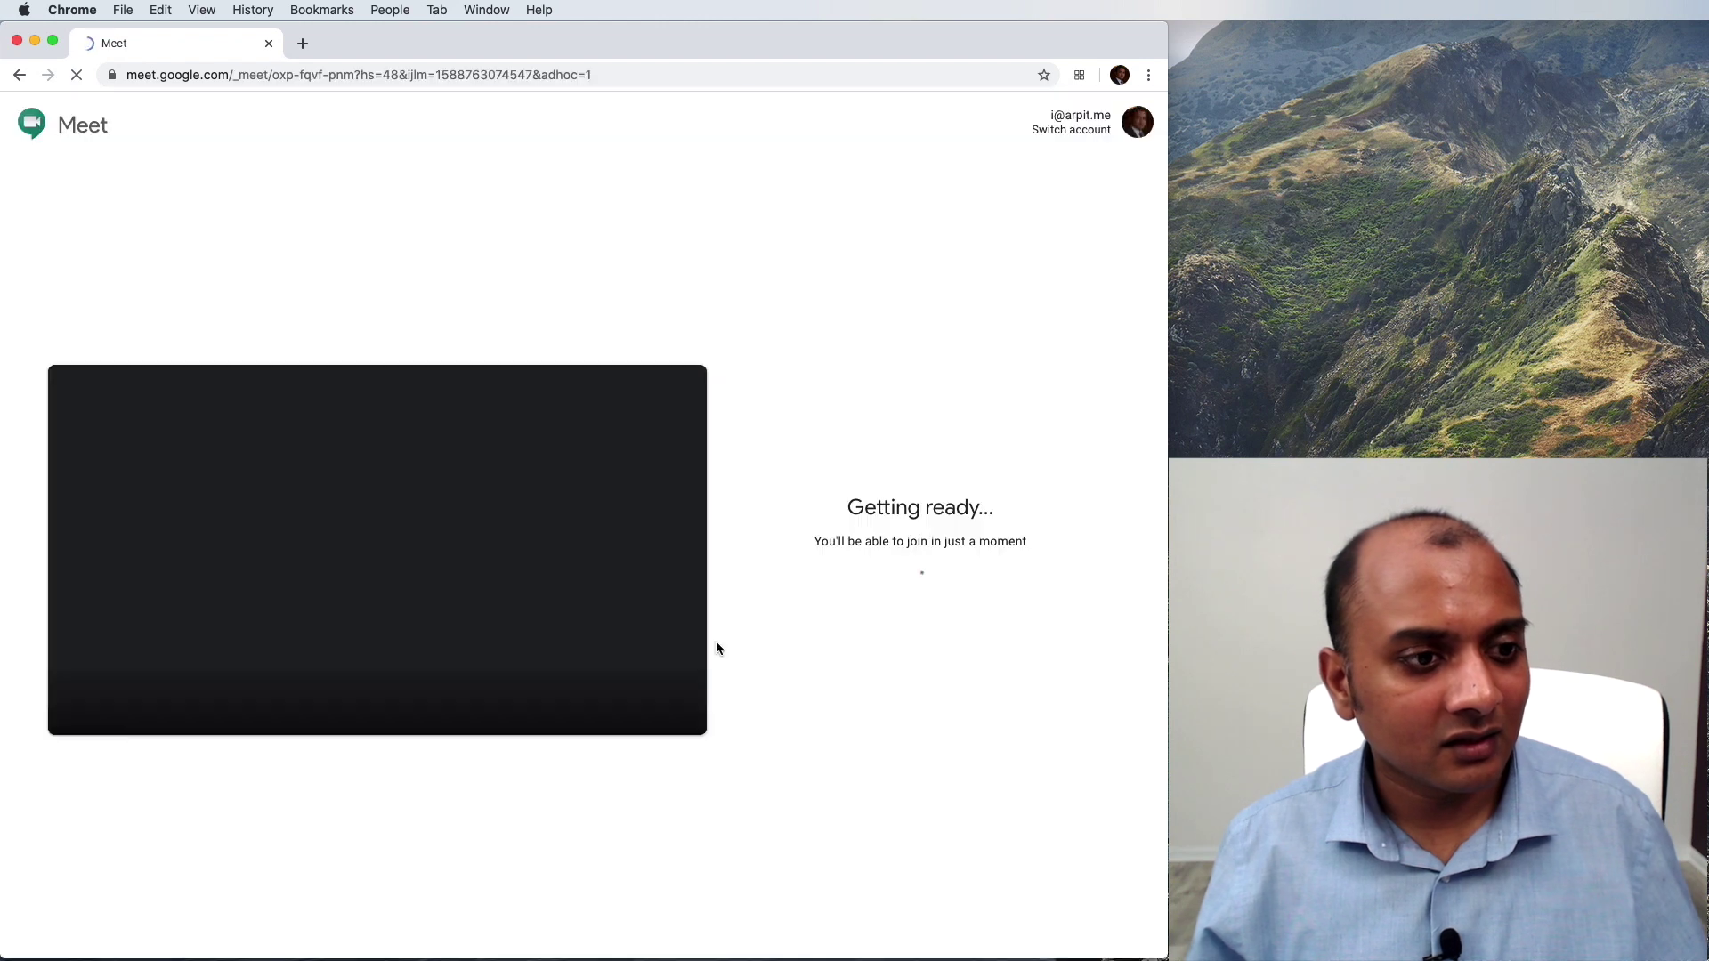
click(862, 572)
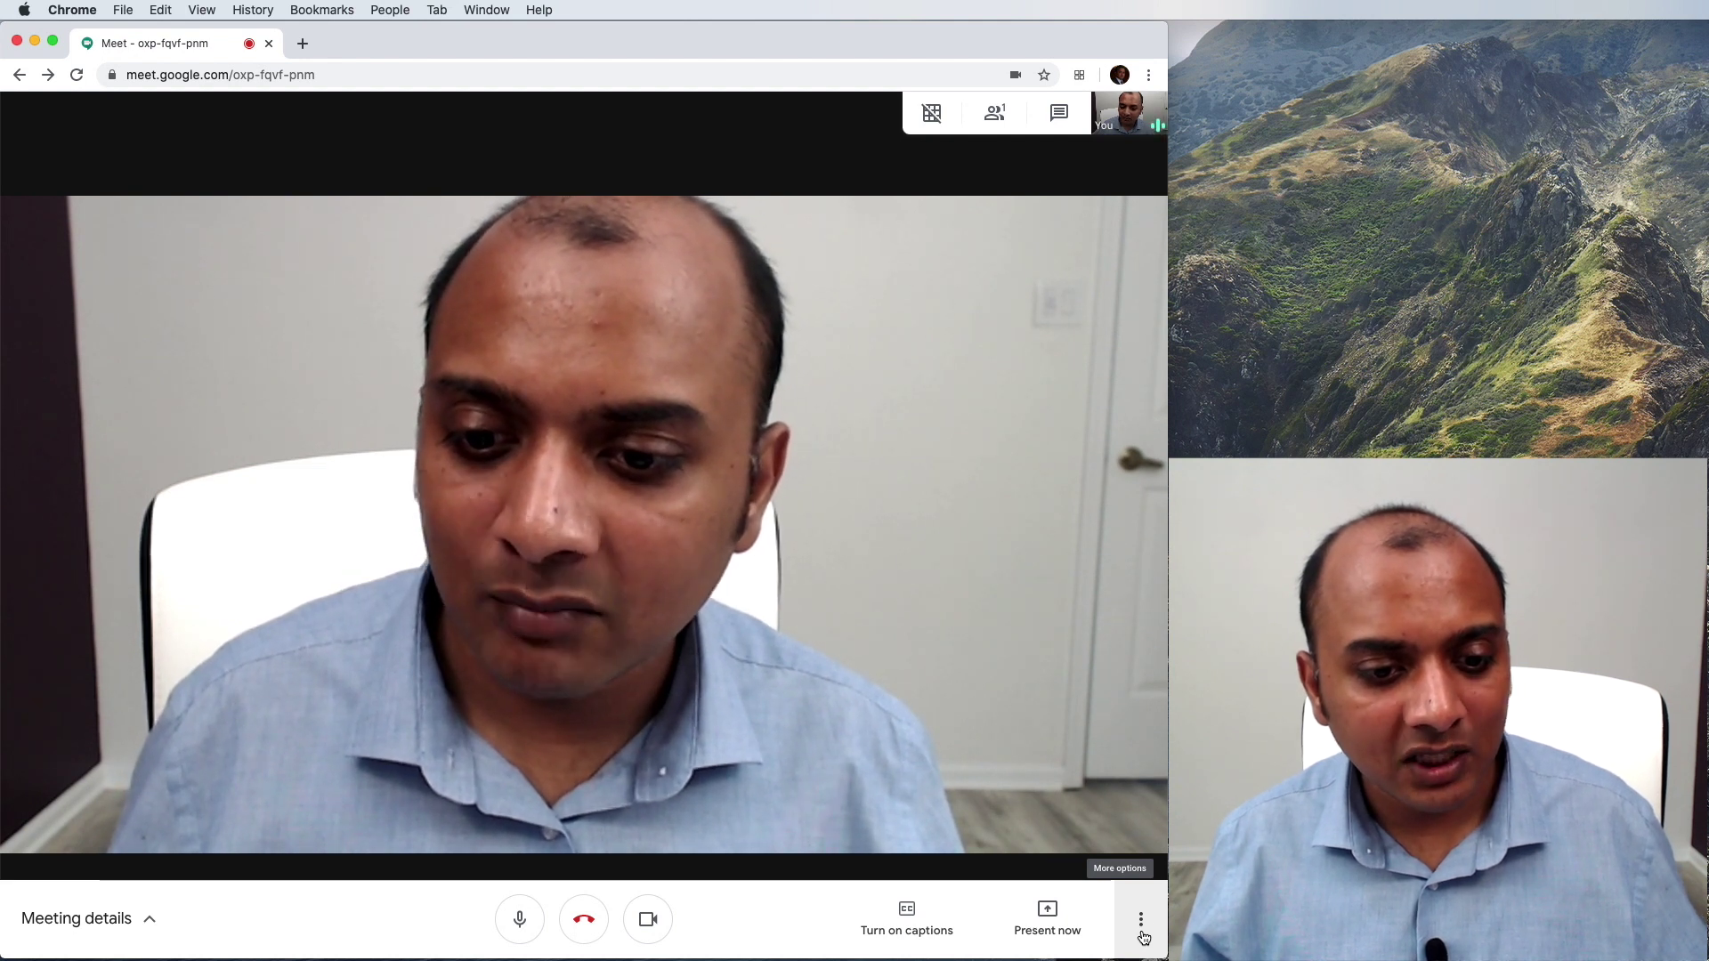
- Set the meeting's camera to CamTwist (2VUY) in the video settings and close the settings
click(1141, 925)
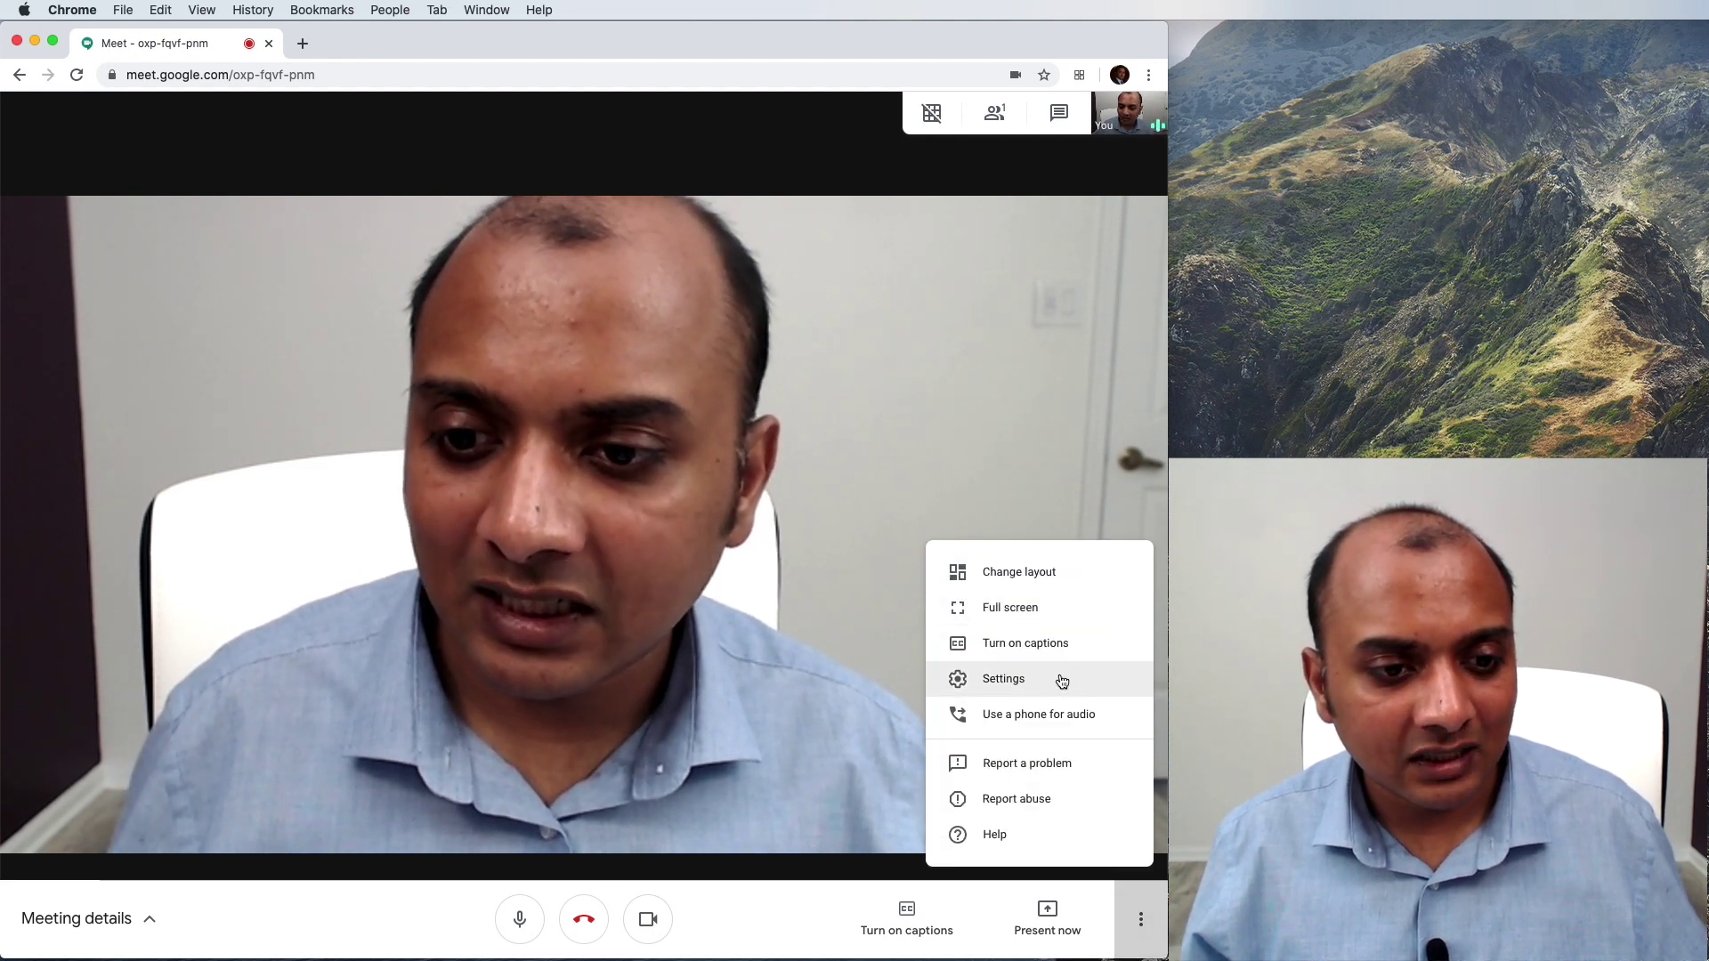
click(1061, 681)
click(673, 347)
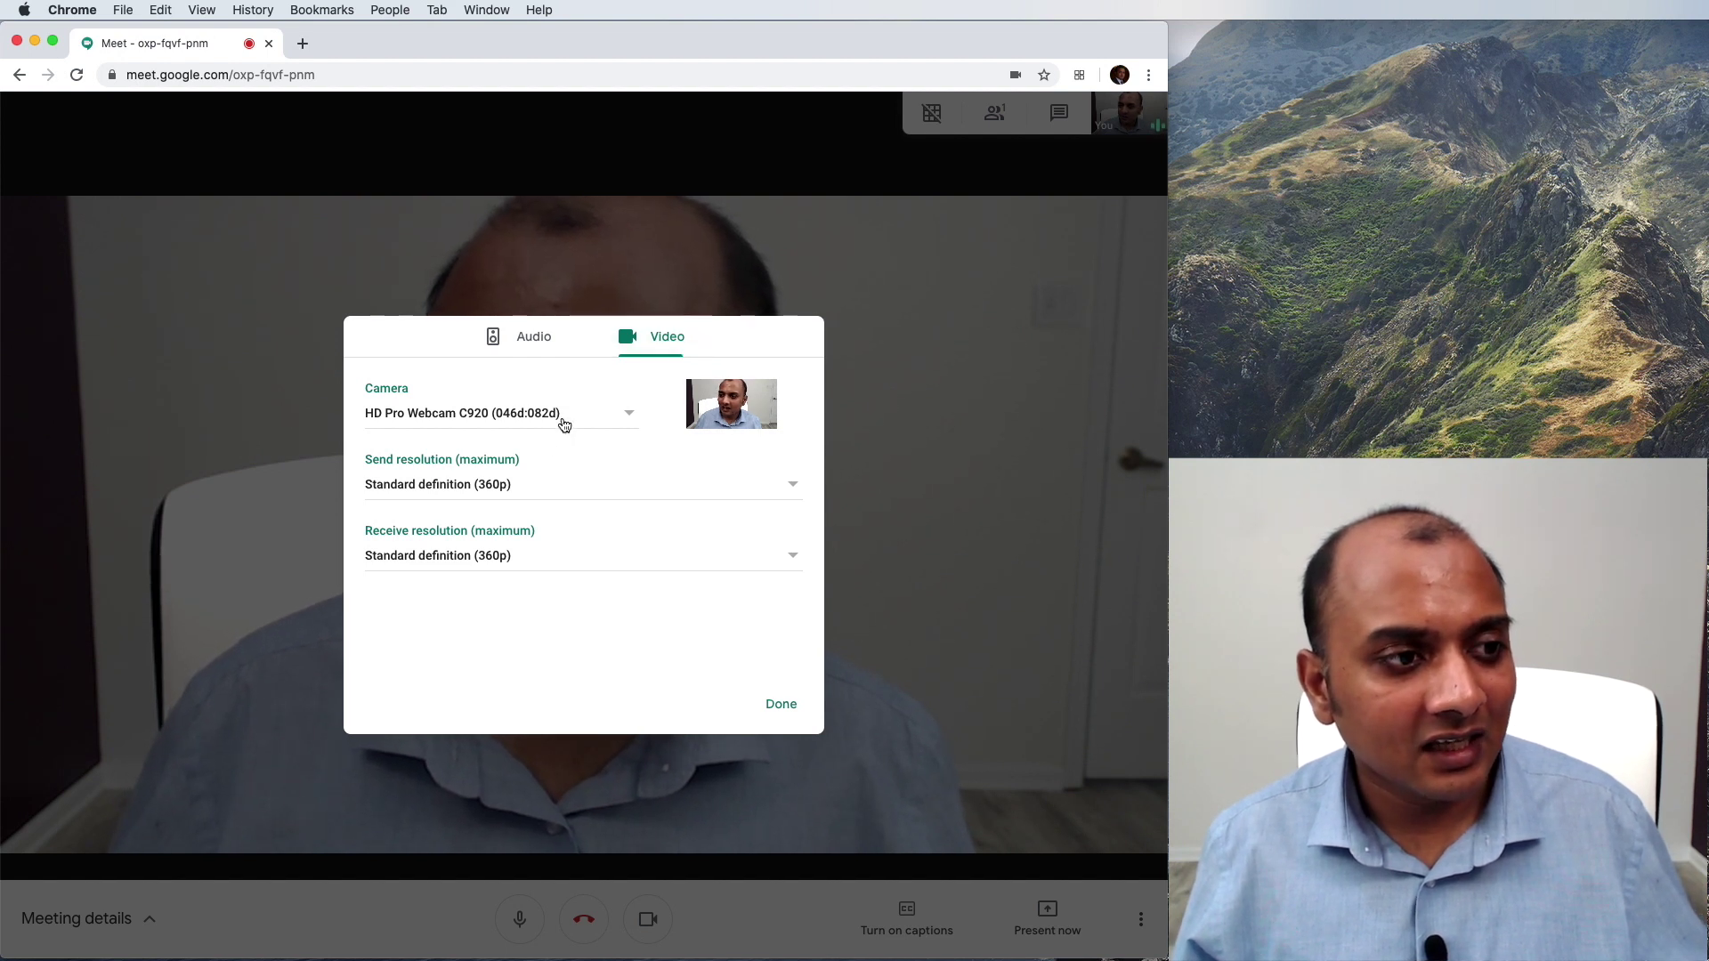
click(564, 425)
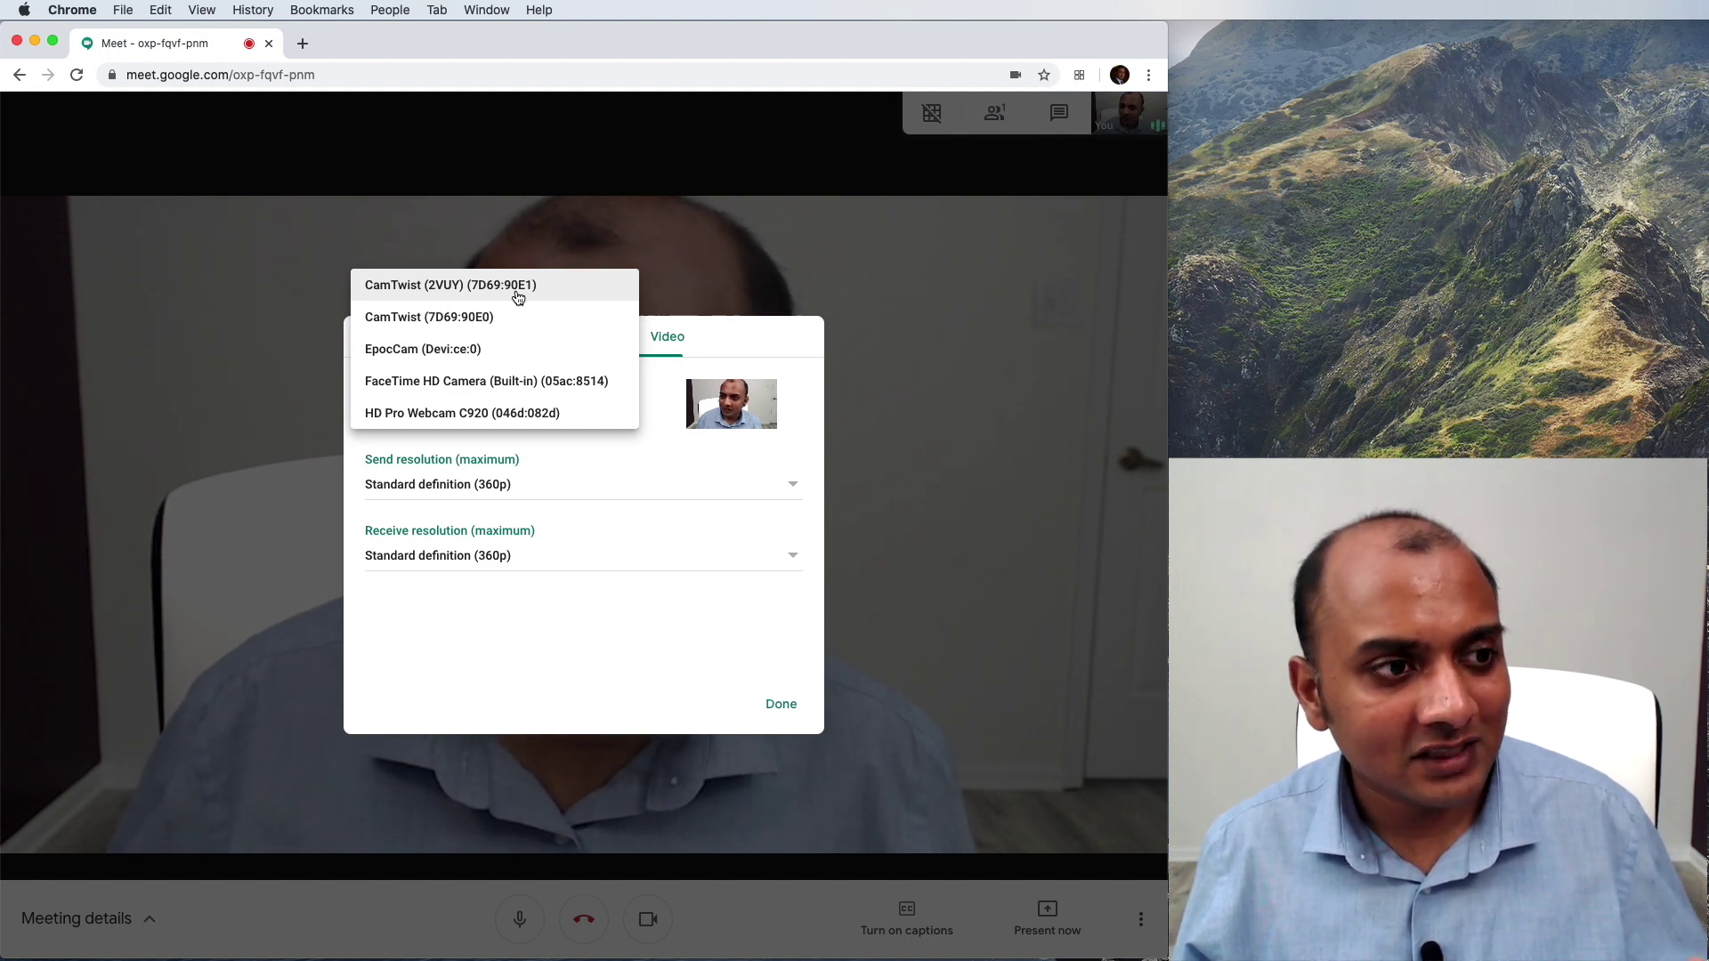
click(518, 296)
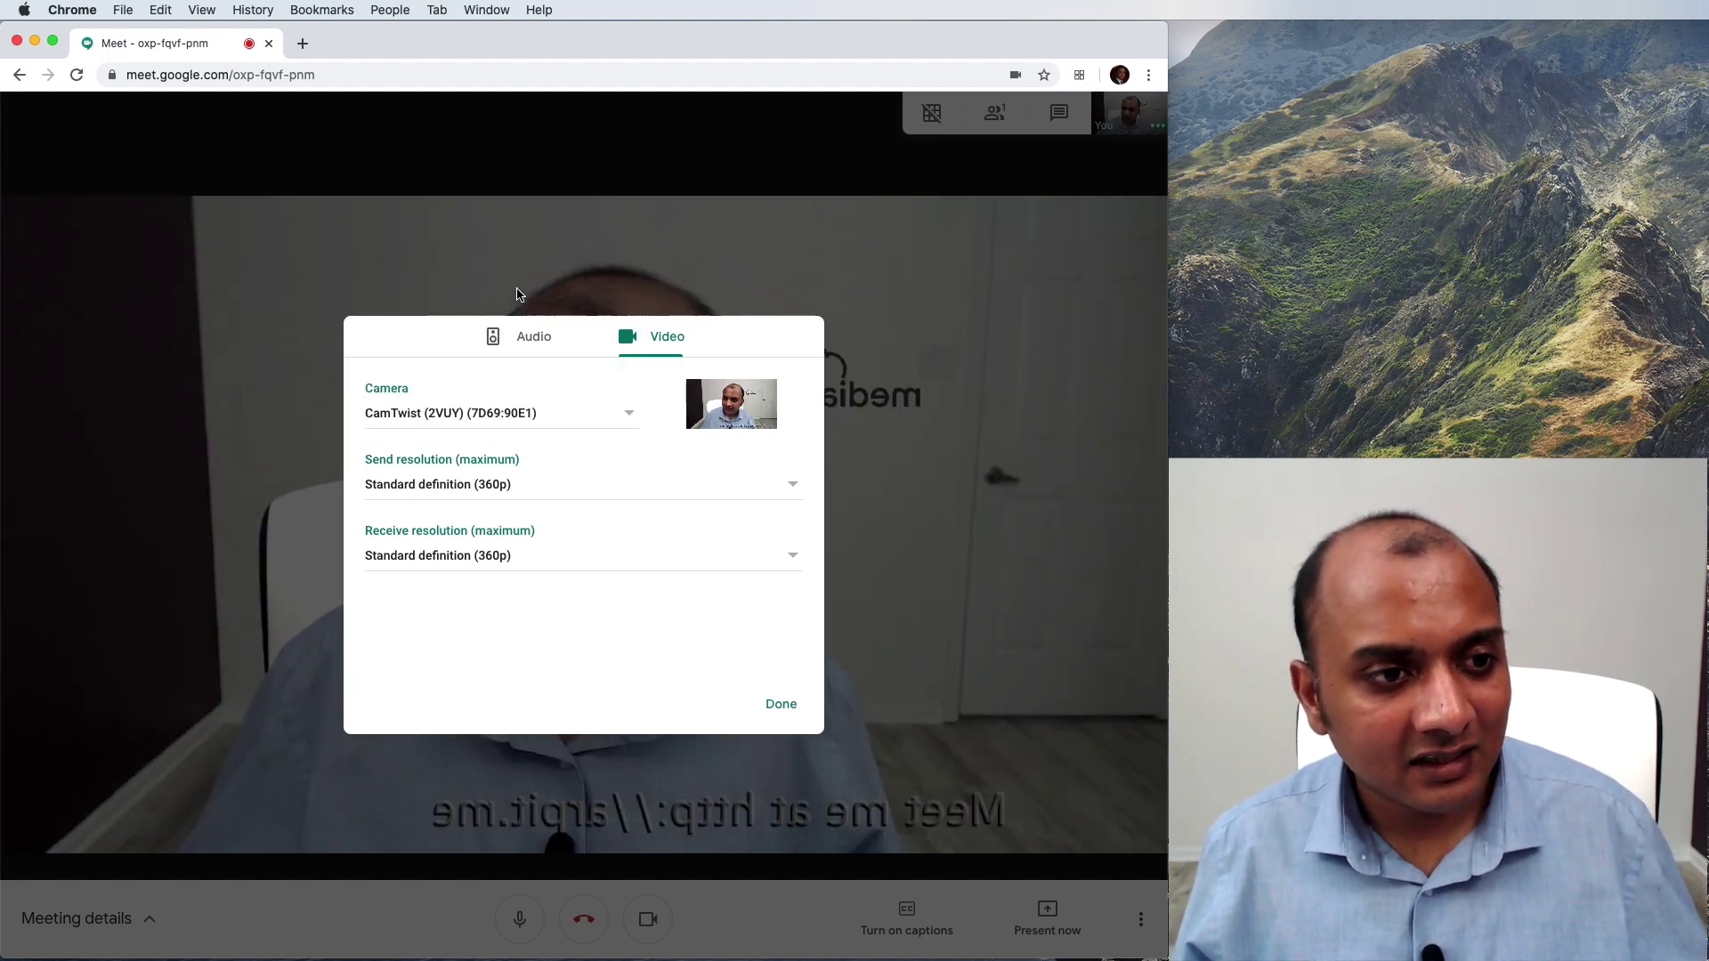
click(779, 703)
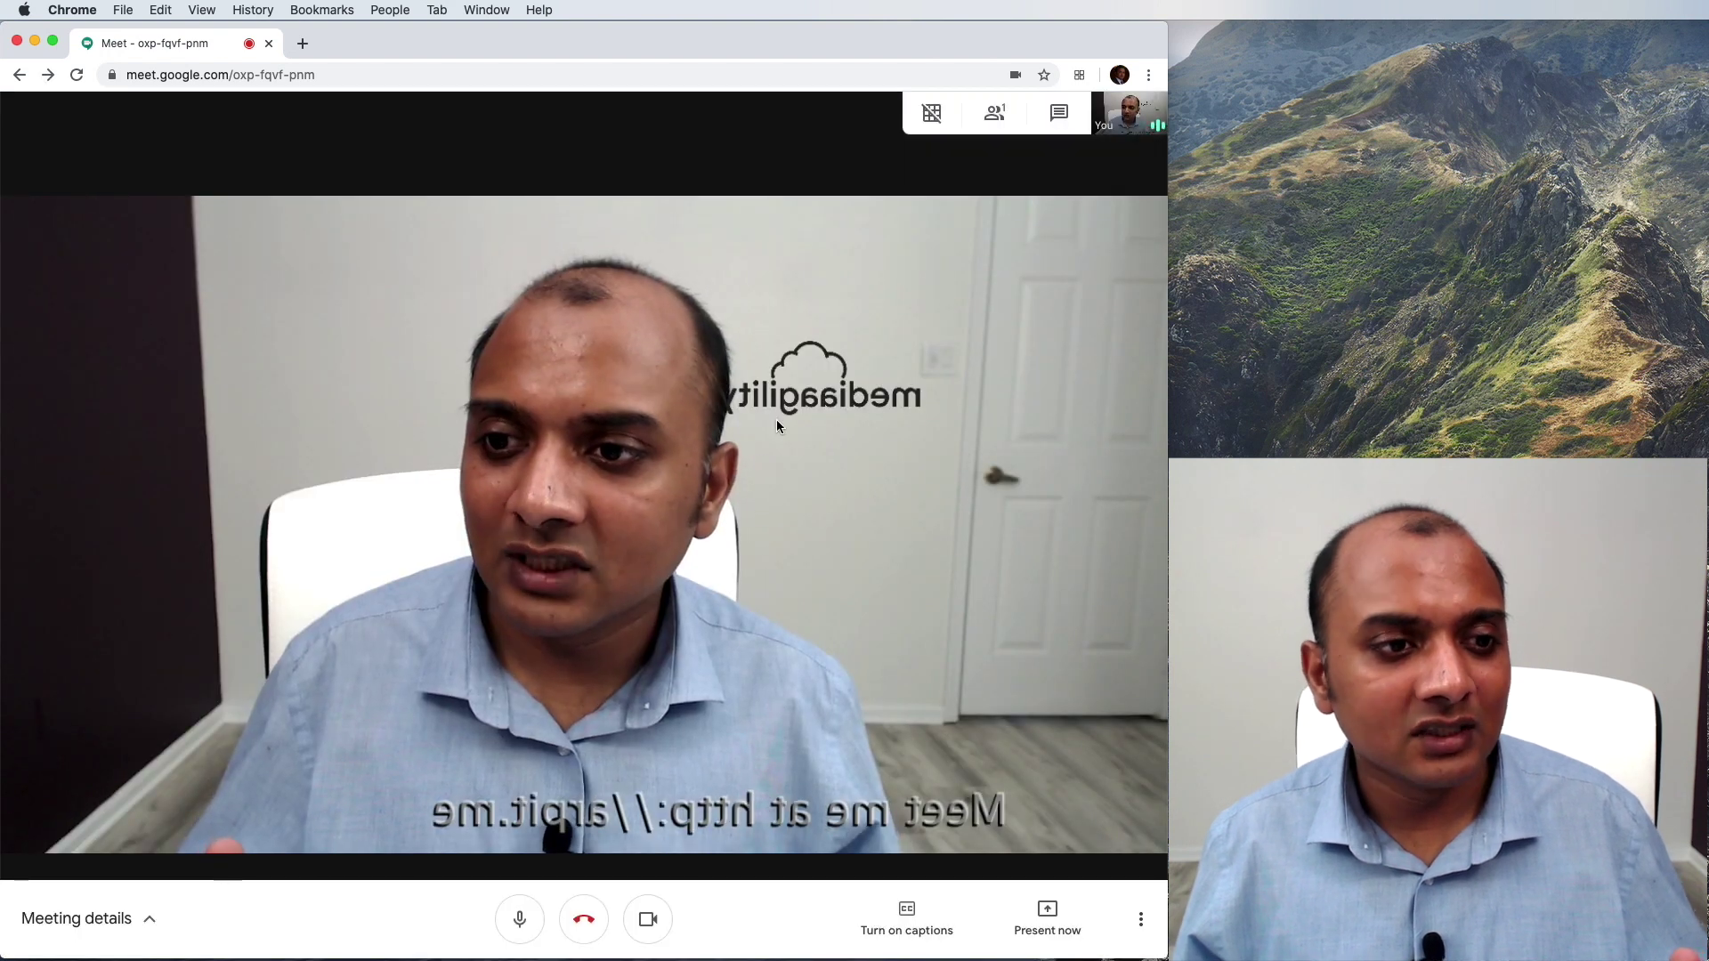